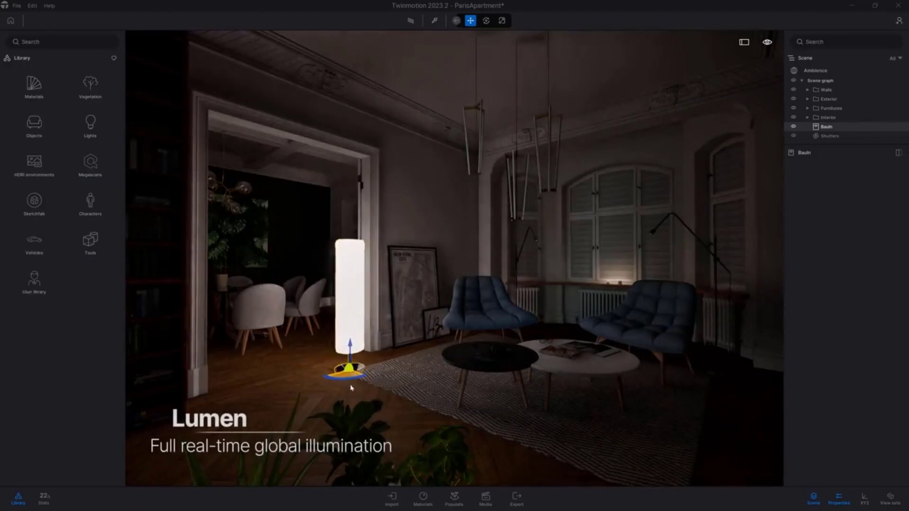
{"action": "left_click_drag", "start_coordinate": [351, 388], "coordinate": [431, 366]}
{"action": "key", "text": "Escape"}
{"action": "key", "text": "t"}
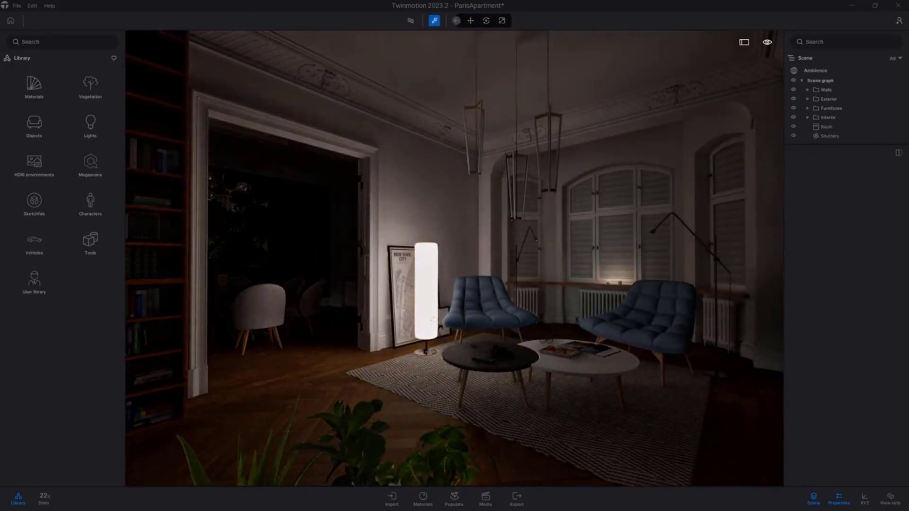
Pick the floor lamp's paper material and adjust the color temperature of its emissive texture.
{"action": "left_click", "coordinate": [433, 355]}
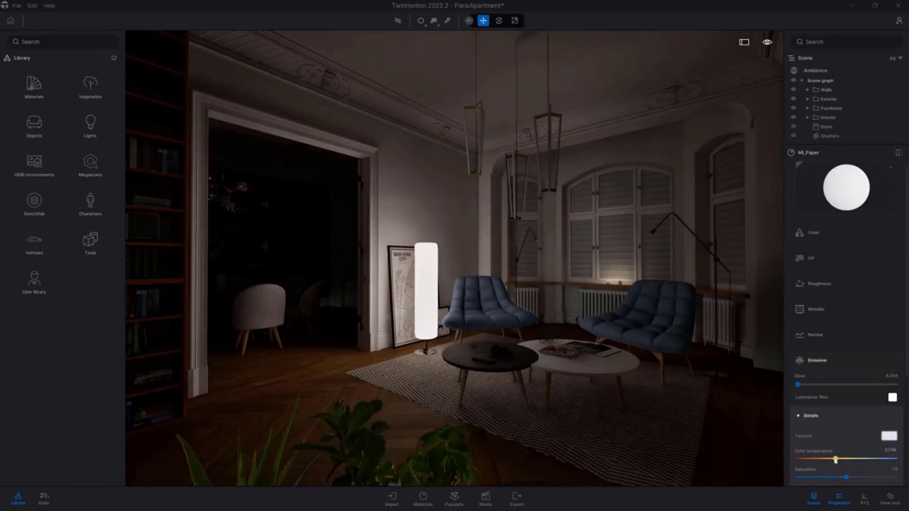
{"action": "left_click_drag", "start_coordinate": [812, 458], "coordinate": [841, 460]}
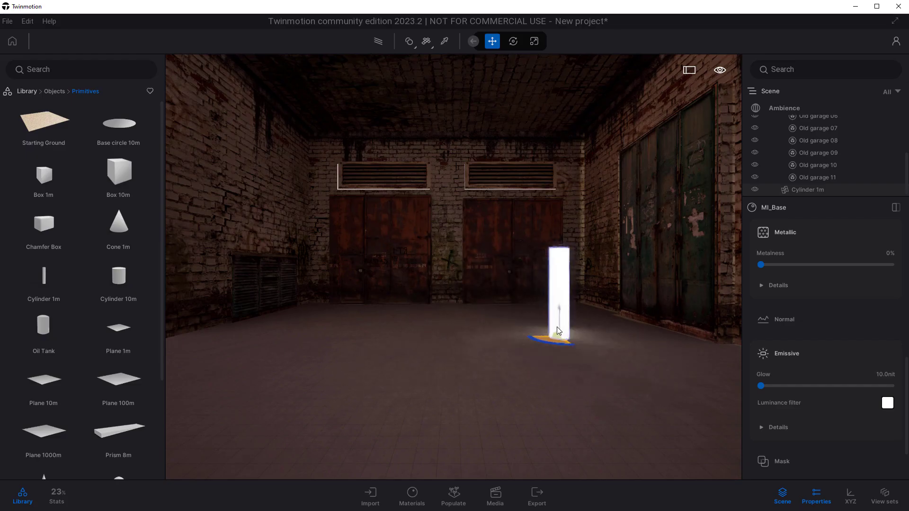
Switch the garage scene's real-time global illumination to Lumen and reposition the glowing cylinder on the floor.
{"action": "left_click_drag", "start_coordinate": [557, 326], "coordinate": [501, 365]}
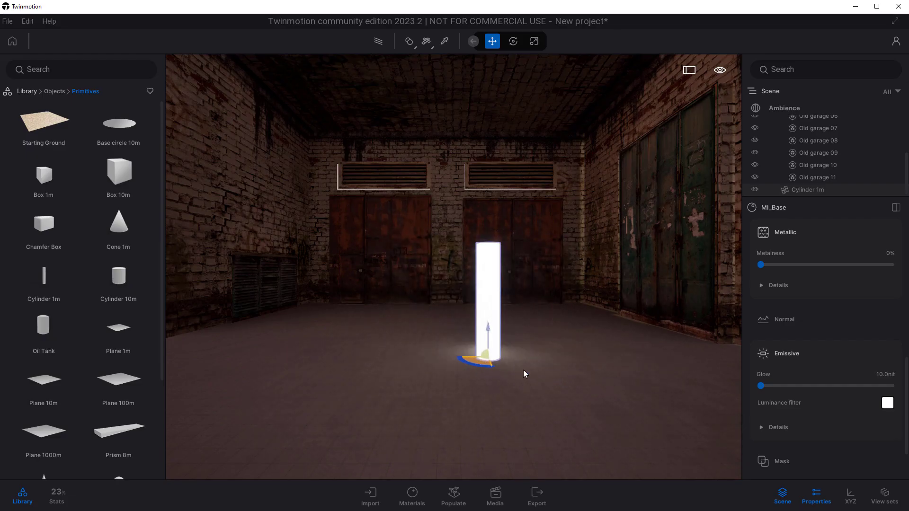
{"action": "scroll", "coordinate": [831, 312], "scroll_direction": "up", "scroll_amount": 5}
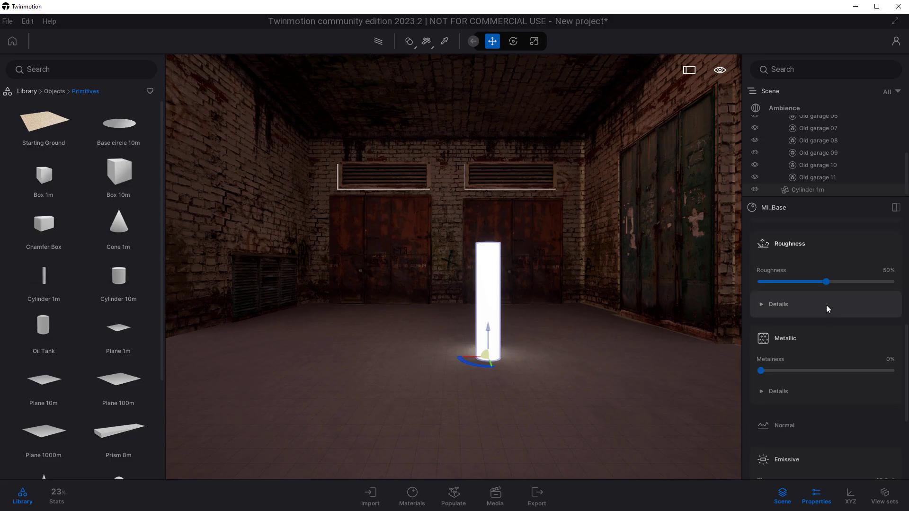
{"action": "scroll", "coordinate": [807, 156], "scroll_direction": "up", "scroll_amount": 3}
{"action": "left_click", "coordinate": [785, 108]}
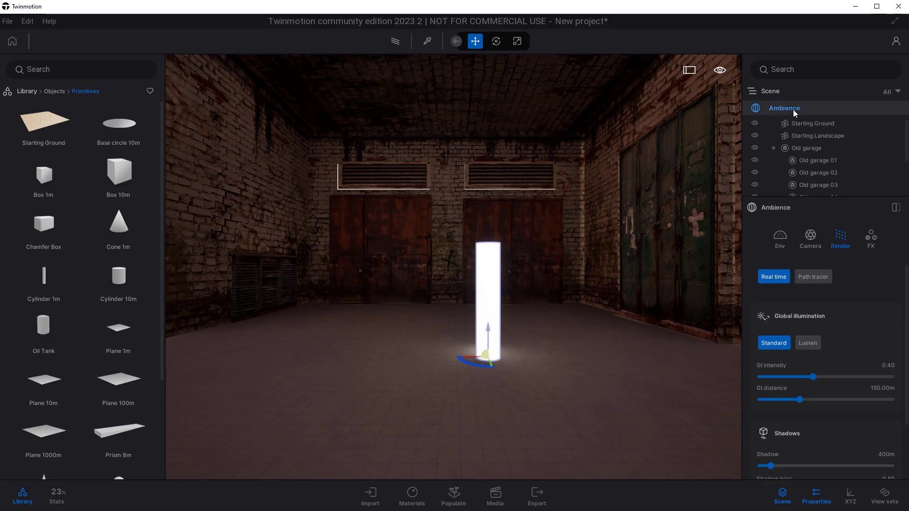
{"action": "left_click", "coordinate": [807, 344]}
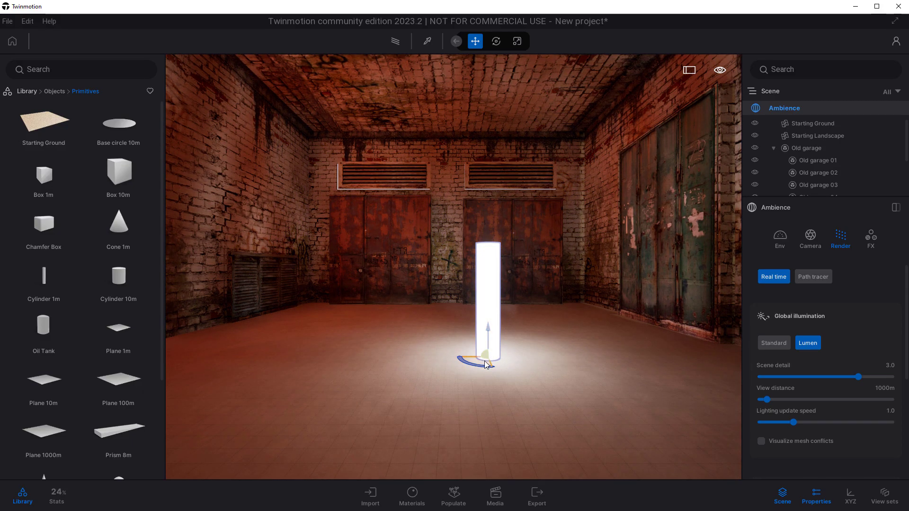
{"action": "mouse_move", "coordinate": [483, 362]}
{"action": "left_mouse_down"}
{"action": "mouse_move", "coordinate": [547, 365]}
{"action": "mouse_move", "coordinate": [574, 320]}
{"action": "mouse_move", "coordinate": [362, 354]}
{"action": "mouse_move", "coordinate": [474, 421]}
{"action": "mouse_move", "coordinate": [419, 339]}
{"action": "mouse_move", "coordinate": [438, 372]}
{"action": "mouse_move", "coordinate": [475, 373]}
{"action": "left_mouse_up"}
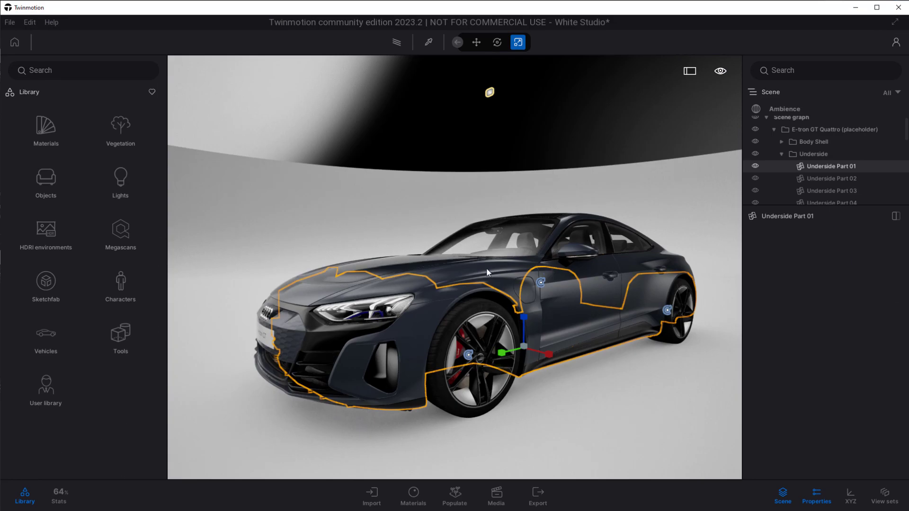
Switch the car studio's real-time global illumination to Lumen, view the car from a slightly different angle and clear the selection.
{"action": "left_click", "coordinate": [487, 268]}
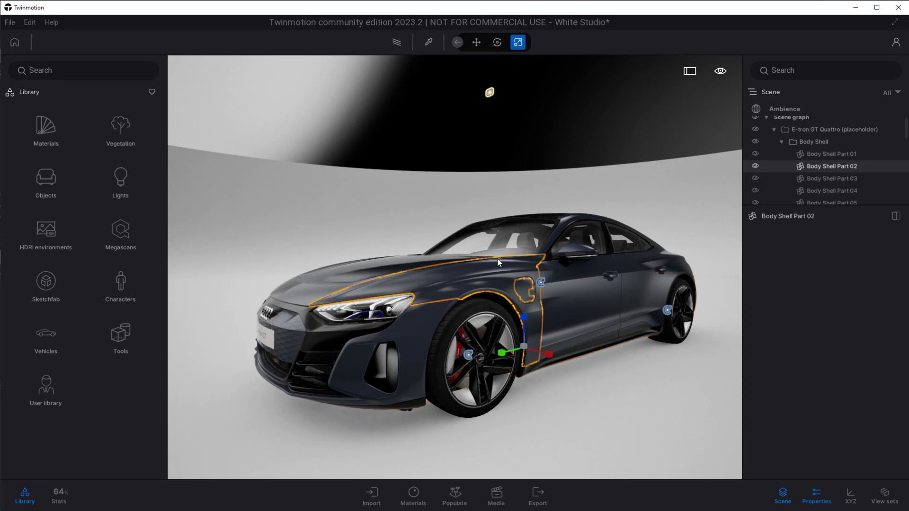
{"action": "left_click", "coordinate": [672, 368]}
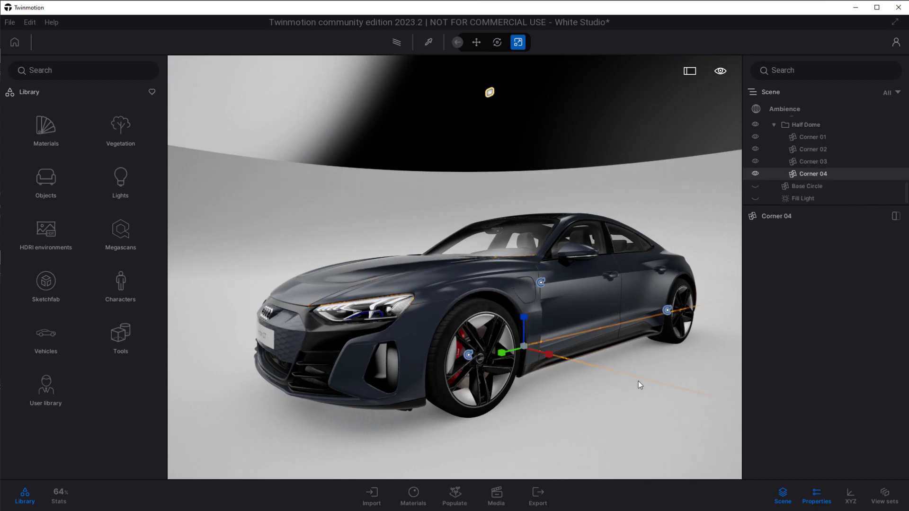
{"action": "left_click", "coordinate": [792, 109]}
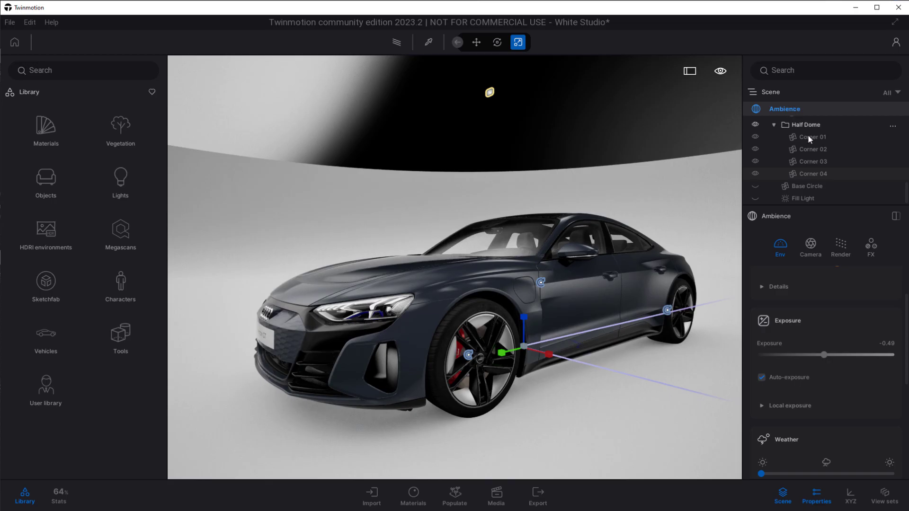
{"action": "left_click", "coordinate": [842, 246]}
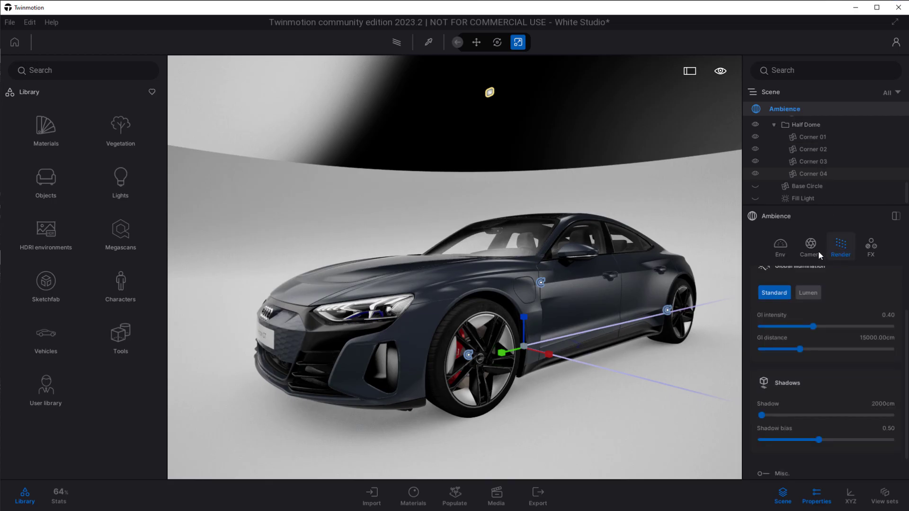
{"action": "scroll", "coordinate": [803, 284], "scroll_direction": "up", "scroll_amount": 1}
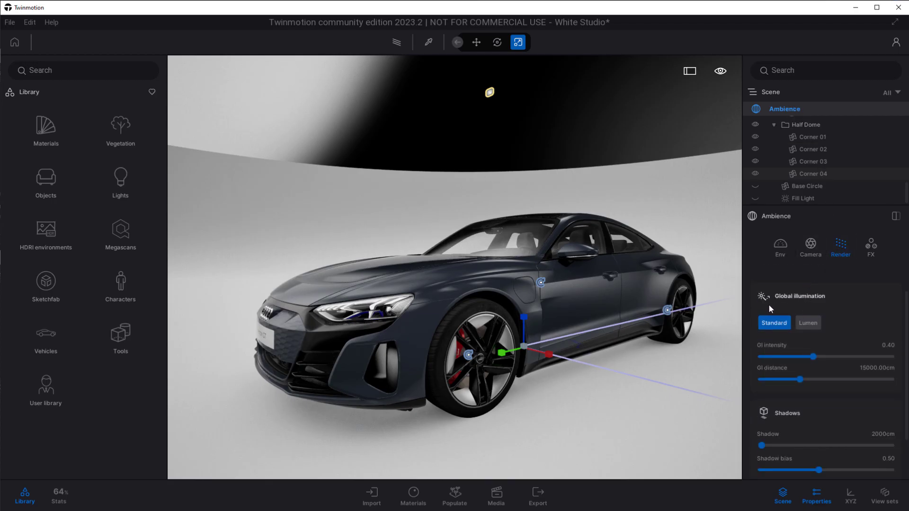
{"action": "scroll", "coordinate": [777, 307], "scroll_direction": "up", "scroll_amount": 1}
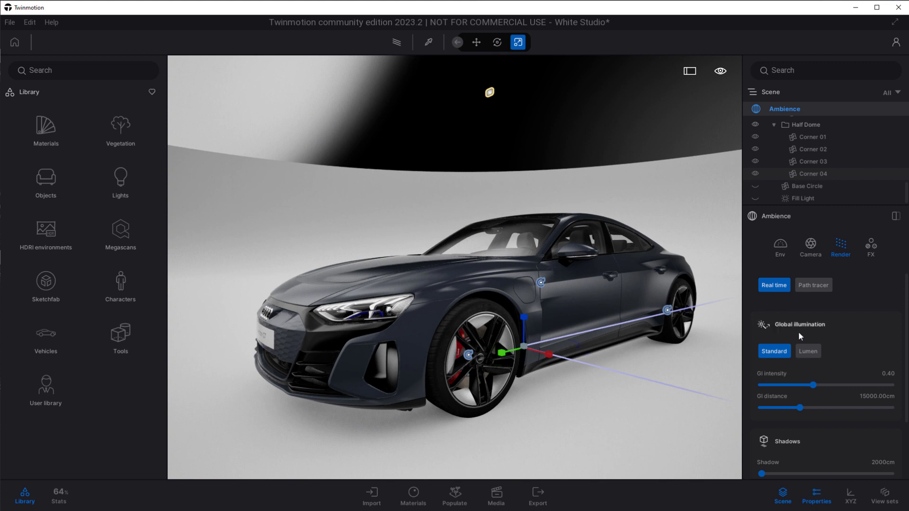
{"action": "left_click", "coordinate": [808, 353]}
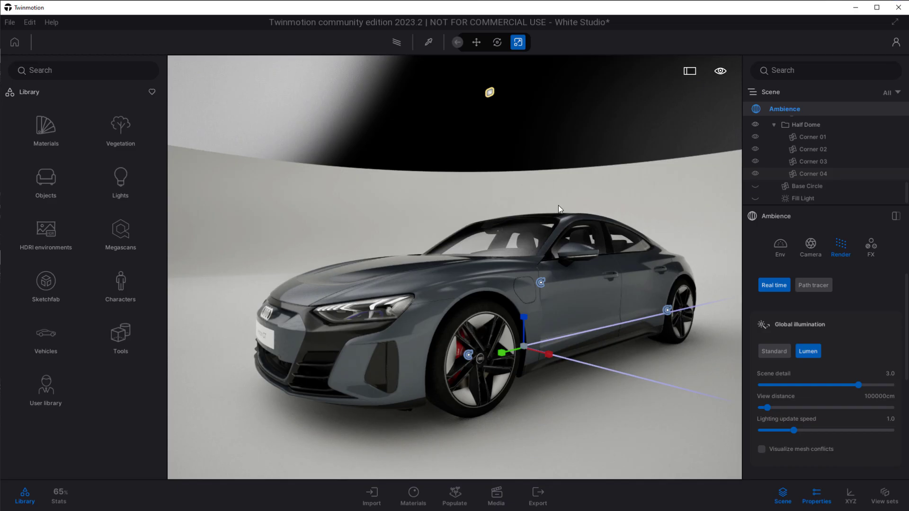
{"action": "middle_click_drag", "start_coordinate": [417, 300], "coordinate": [430, 295]}
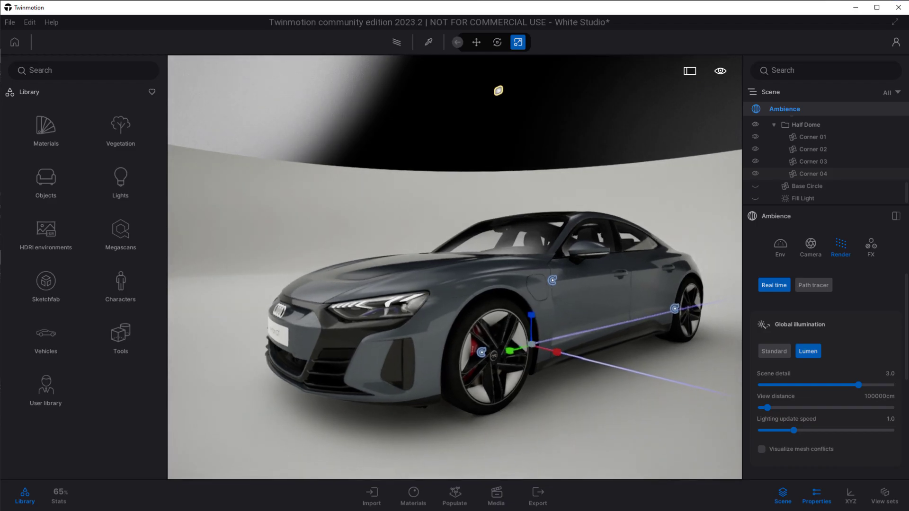
{"action": "key", "text": "Escape"}
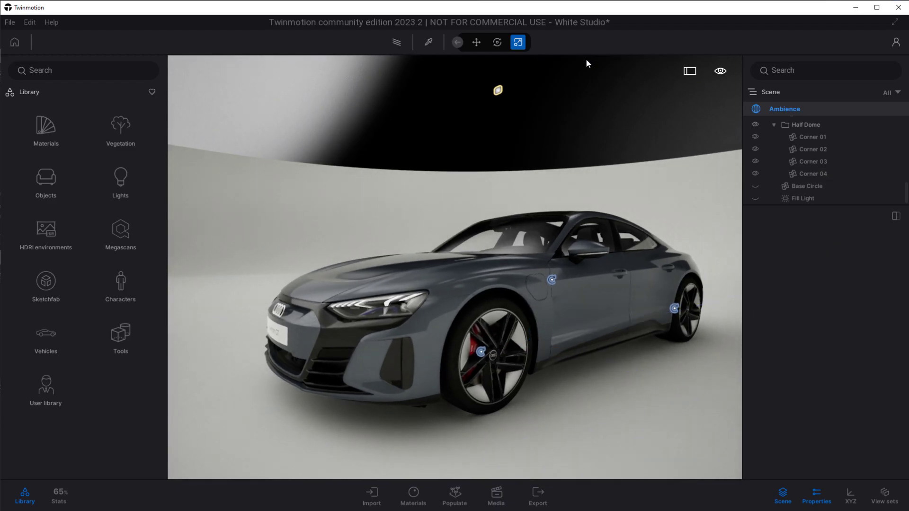
Preview the car studio with the path tracer and return to real-time rendering.
{"action": "left_click", "coordinate": [397, 42]}
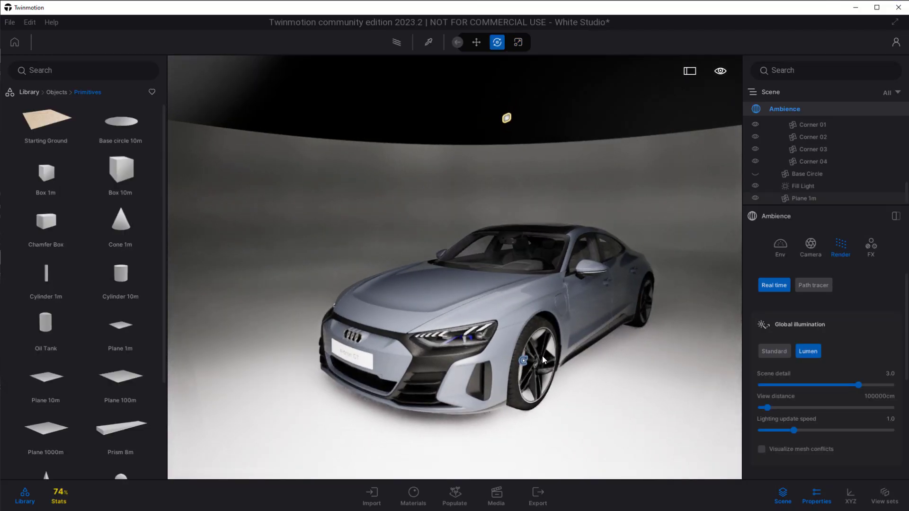
{"action": "left_click_drag", "start_coordinate": [542, 359], "coordinate": [547, 148]}
{"action": "left_click", "coordinate": [397, 42]}
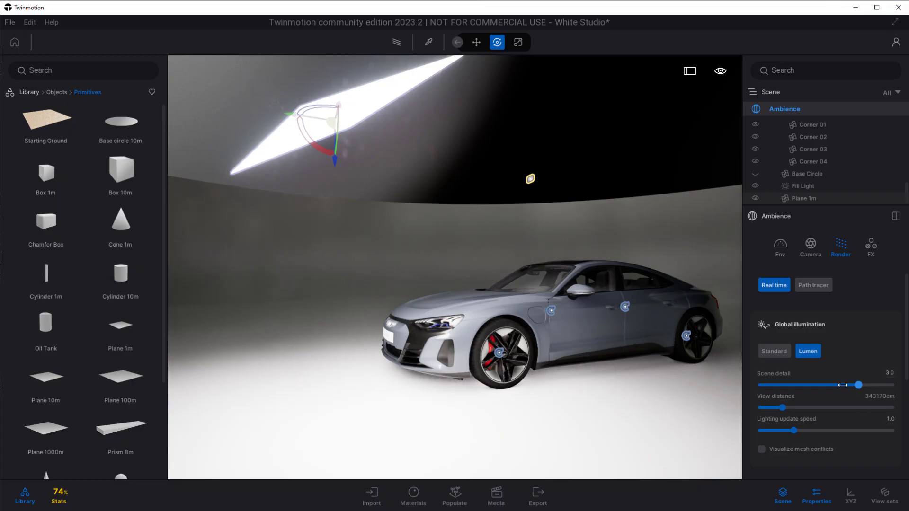
Set the Lumen scene detail to 2.5, raise the lighting update speed and set the reflection quality to 4.5.
{"action": "left_click_drag", "start_coordinate": [842, 384], "coordinate": [840, 386]}
{"action": "left_click_drag", "start_coordinate": [795, 431], "coordinate": [861, 432]}
{"action": "scroll", "coordinate": [851, 447], "scroll_direction": "down", "scroll_amount": 7}
{"action": "left_click_drag", "start_coordinate": [846, 359], "coordinate": [821, 360]}
Rotate the glowing plane above the car to redirect its light.
{"action": "left_click_drag", "start_coordinate": [330, 143], "coordinate": [367, 164]}
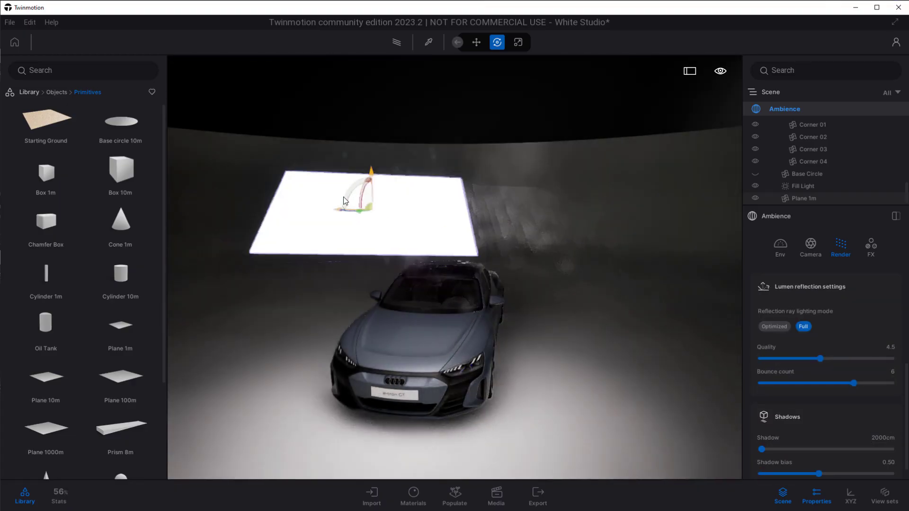
{"action": "left_click_drag", "start_coordinate": [346, 202], "coordinate": [461, 168]}
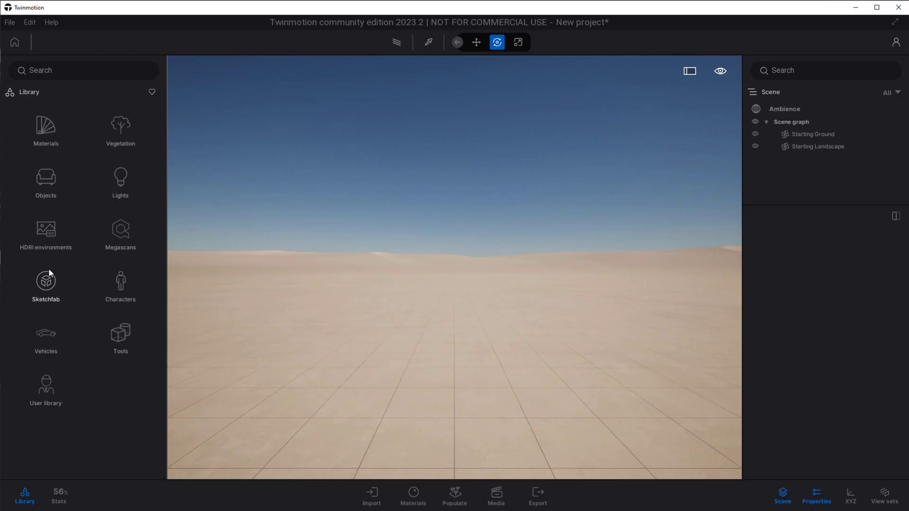
Place the Old garage model from Sketchfab's Furniture & Home category on the ground of the new project.
{"action": "left_click", "coordinate": [49, 269]}
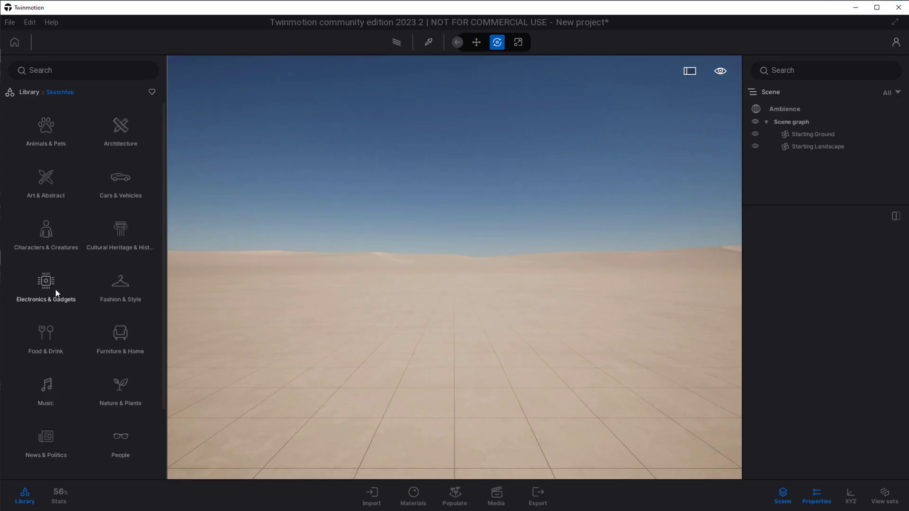
{"action": "left_click", "coordinate": [123, 338]}
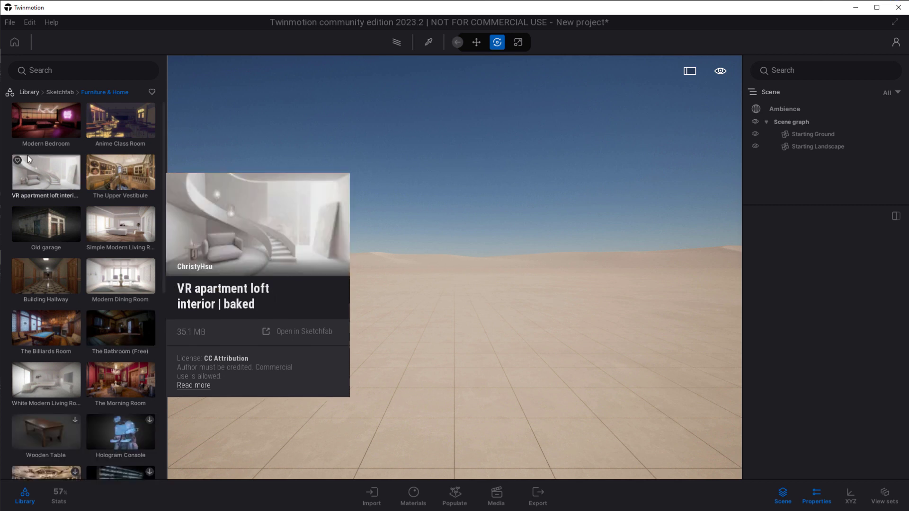
{"action": "left_click_drag", "start_coordinate": [46, 224], "coordinate": [489, 370]}
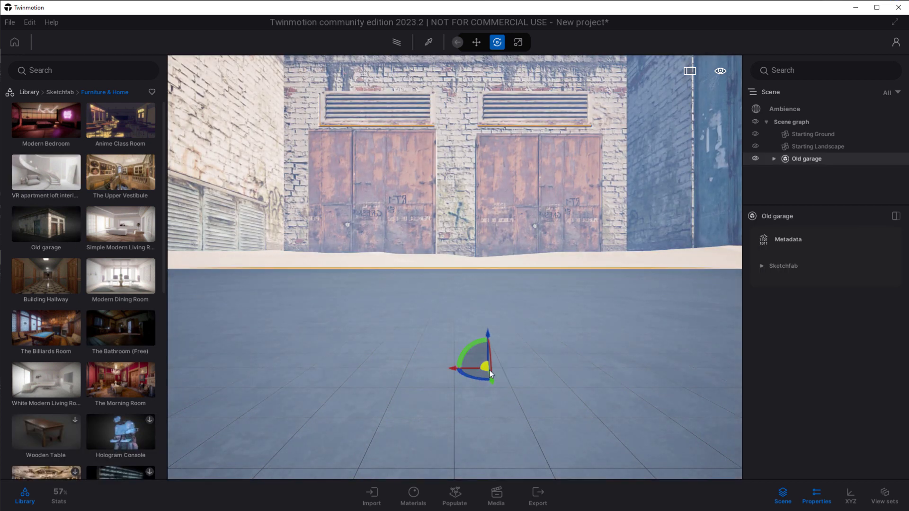
Scale the placed Old garage model down uniformly.
{"action": "key", "text": "r"}
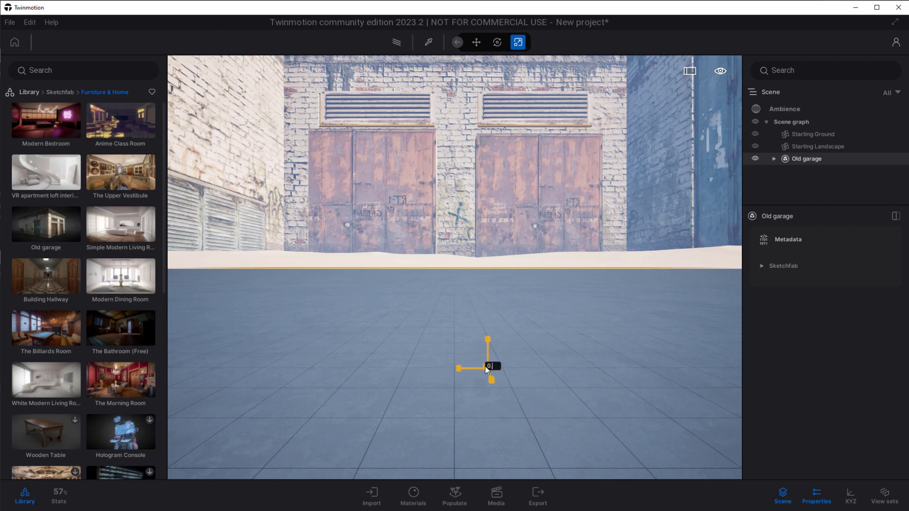
{"action": "left_click", "coordinate": [489, 367]}
{"action": "type", "text": "0.06"}
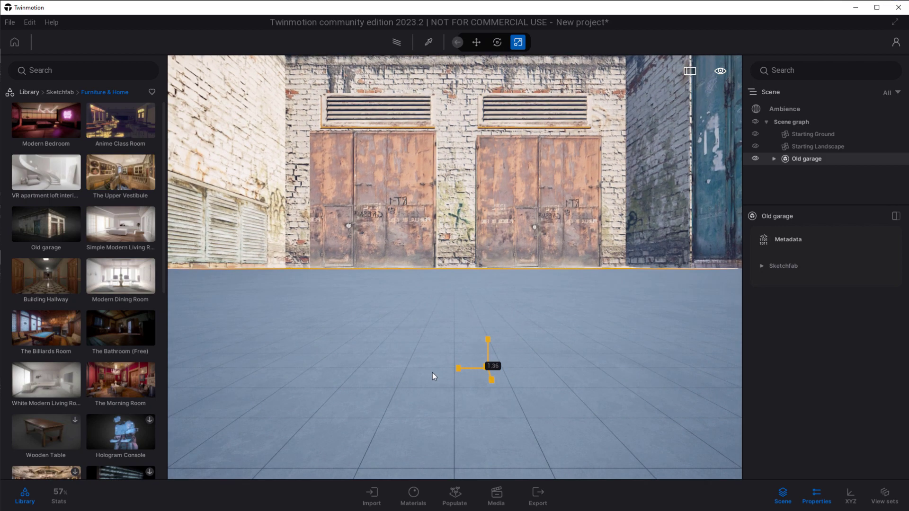
{"action": "key", "text": "Return"}
{"action": "left_click_drag", "start_coordinate": [486, 367], "coordinate": [466, 369]}
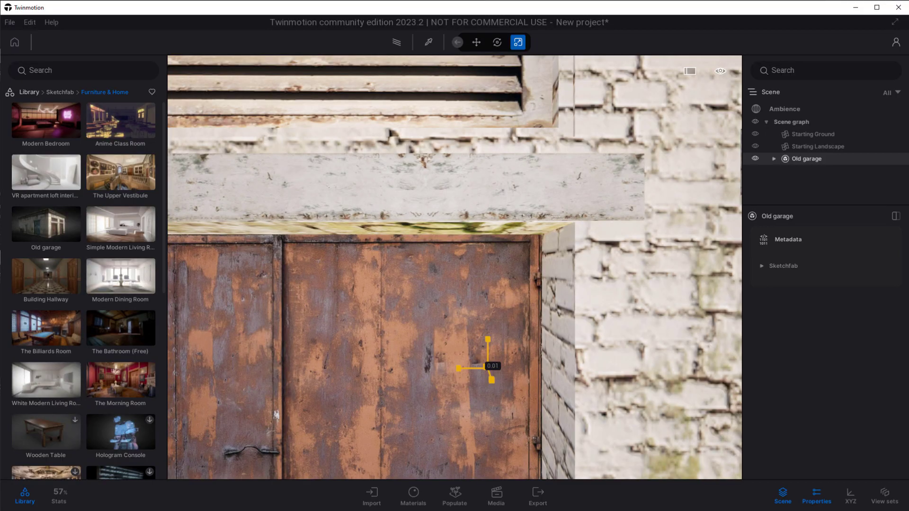
Examine the Old garage's sub-objects in the scene graph and check which scene objects can be selected inside the room.
{"action": "left_click", "coordinate": [773, 159]}
{"action": "scroll", "coordinate": [788, 167], "scroll_direction": "down", "scroll_amount": 4}
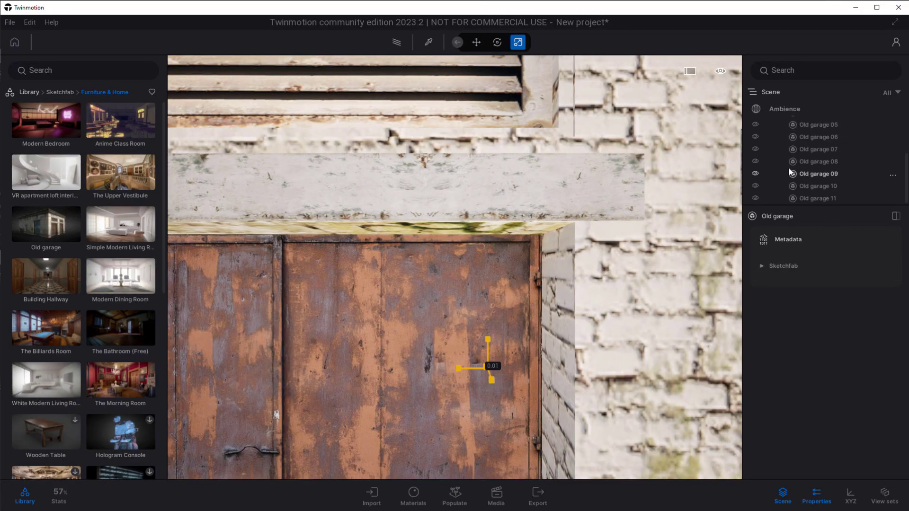
{"action": "scroll", "coordinate": [790, 169], "scroll_direction": "up", "scroll_amount": 4}
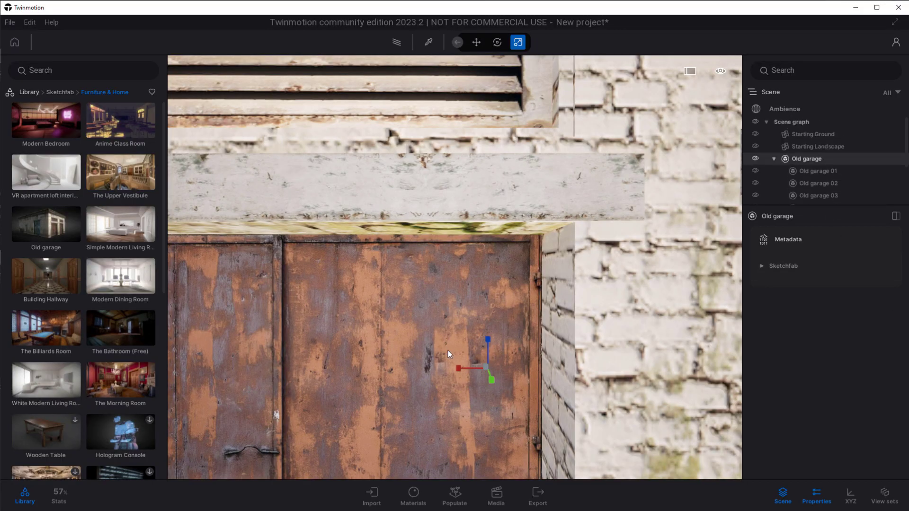
{"action": "scroll", "coordinate": [450, 348], "scroll_direction": "down", "scroll_amount": 5}
{"action": "scroll", "coordinate": [453, 345], "scroll_direction": "up", "scroll_amount": 3}
{"action": "middle_click_drag", "start_coordinate": [453, 345], "coordinate": [481, 336]}
{"action": "scroll", "coordinate": [481, 336], "scroll_direction": "down", "scroll_amount": 1}
{"action": "scroll", "coordinate": [481, 336], "scroll_direction": "up", "scroll_amount": 5}
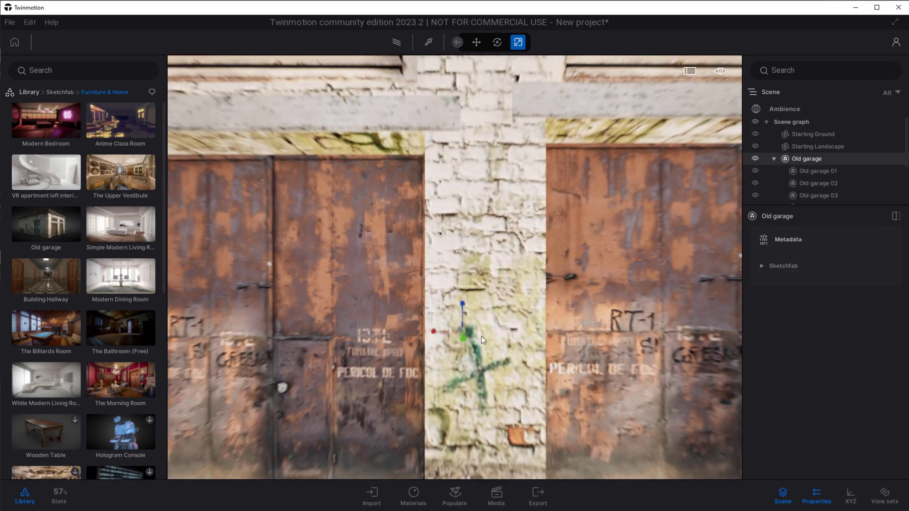
{"action": "left_click", "coordinate": [518, 274]}
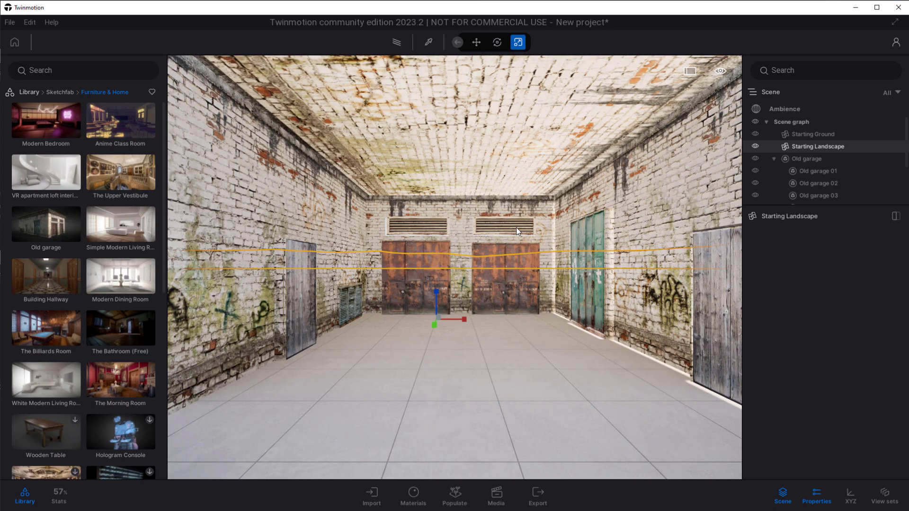
{"action": "left_click", "coordinate": [511, 155]}
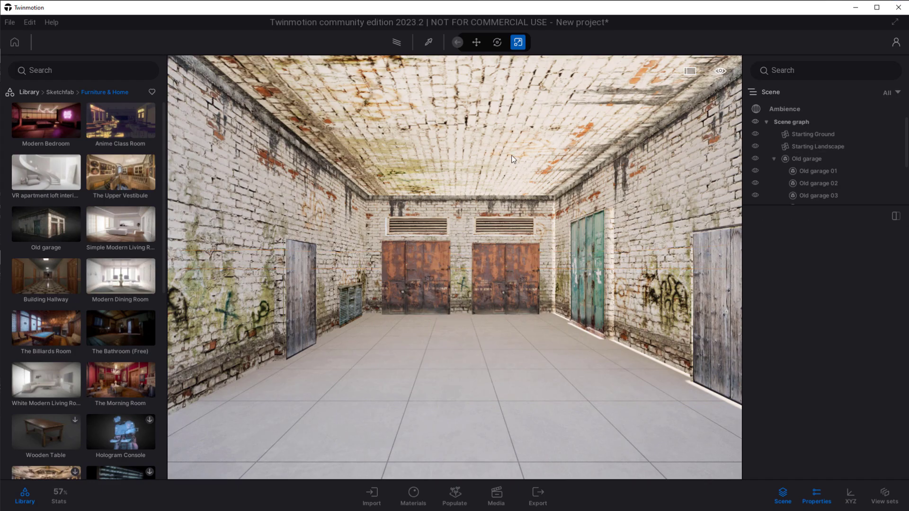
{"action": "left_click", "coordinate": [299, 287]}
Review the Merge all objects option in the Sketchfab library import preferences and accept the settings.
{"action": "left_click", "coordinate": [30, 18]}
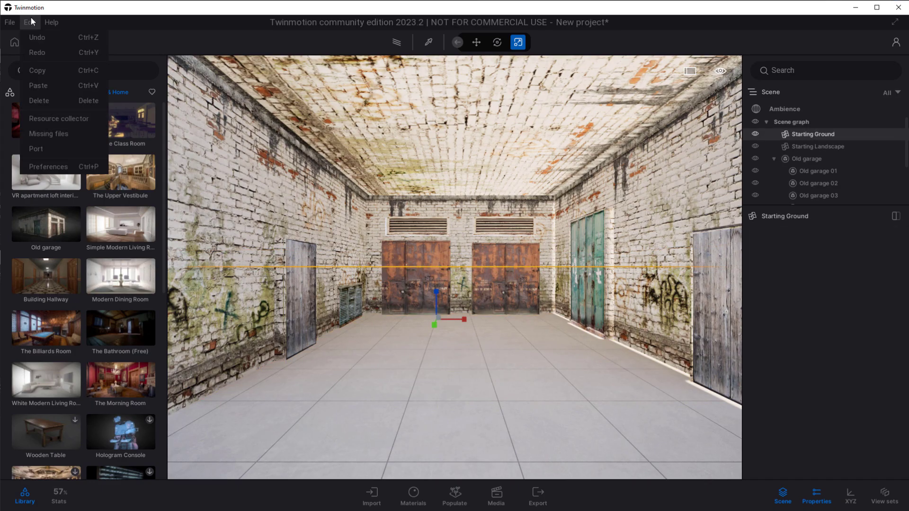
{"action": "left_click", "coordinate": [50, 166]}
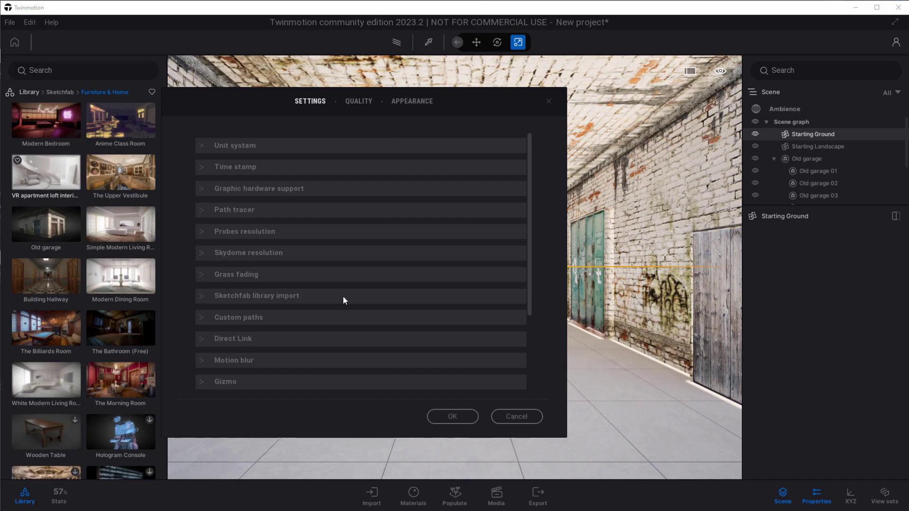
{"action": "left_click", "coordinate": [299, 296]}
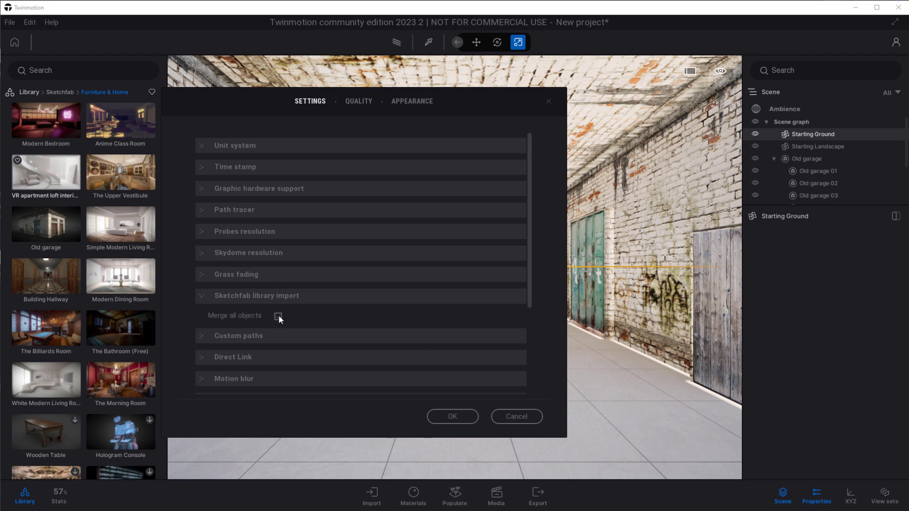
{"action": "left_click", "coordinate": [452, 417]}
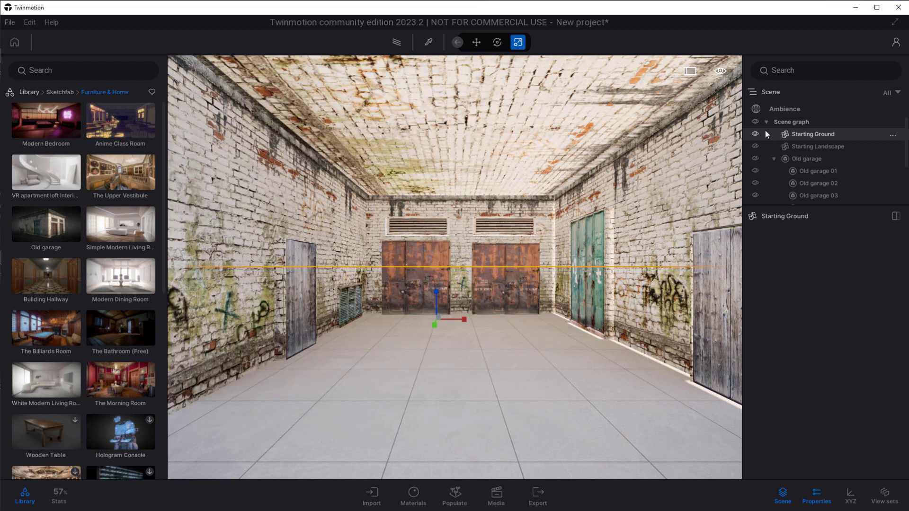
Delete the Old garage model from the scene.
{"action": "left_click", "coordinate": [781, 159]}
{"action": "left_click", "coordinate": [773, 159]}
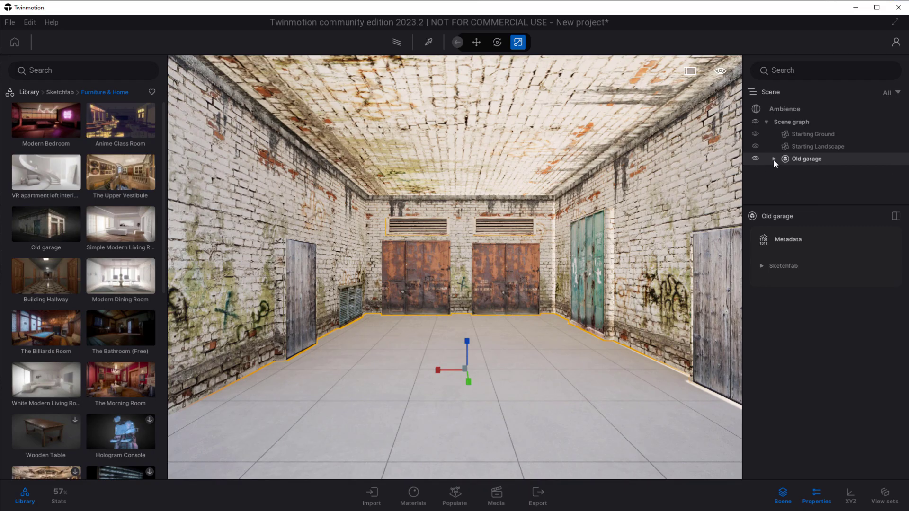
{"action": "key", "text": "Delete"}
Place the Wooden Table model from the Sketchfab library on the ground near the TV and view it up close.
{"action": "scroll", "coordinate": [69, 413], "scroll_direction": "down", "scroll_amount": 2}
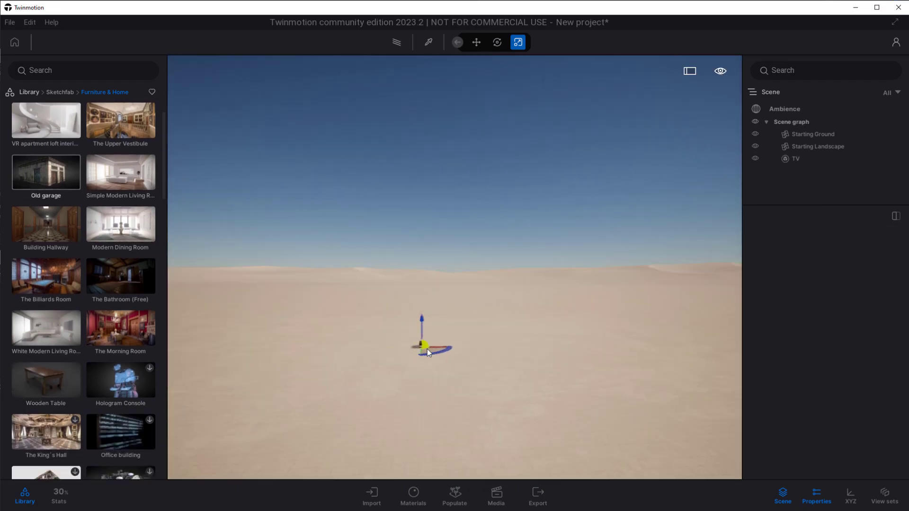
{"action": "left_click_drag", "start_coordinate": [442, 370], "coordinate": [439, 360]}
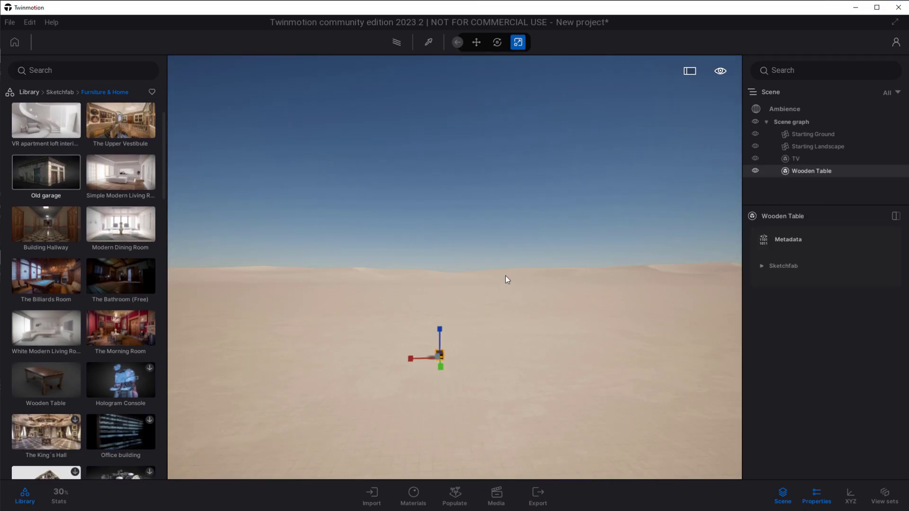
{"action": "key", "text": "f"}
{"action": "mouse_move", "coordinate": [502, 358]}
{"action": "middle_mouse_down", "text": "shift"}
{"action": "mouse_move", "coordinate": [454, 372]}
{"action": "mouse_move", "coordinate": [393, 345]}
{"action": "mouse_move", "coordinate": [440, 386]}
{"action": "mouse_move", "coordinate": [478, 341]}
{"action": "mouse_move", "coordinate": [454, 374]}
{"action": "mouse_move", "coordinate": [512, 350]}
{"action": "middle_mouse_up", "text": "shift"}
{"action": "scroll", "coordinate": [449, 363], "scroll_direction": "down", "scroll_amount": 8}
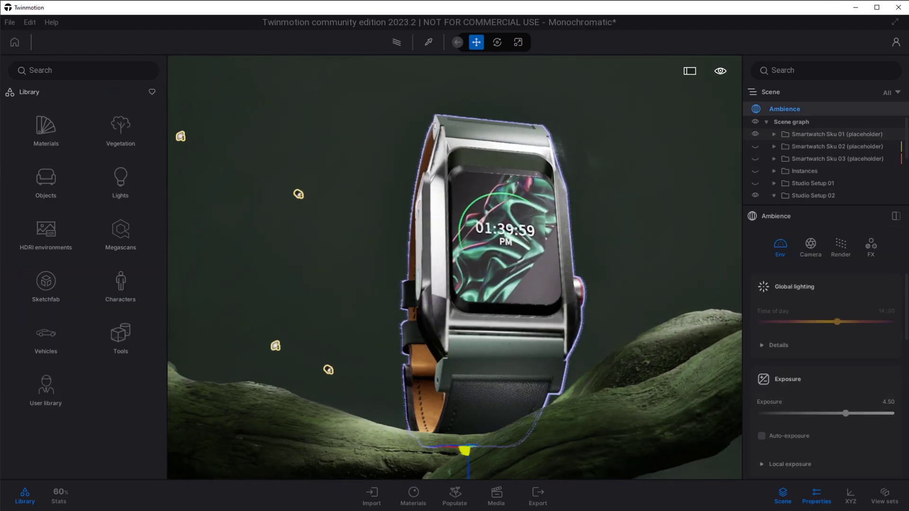
{"action": "middle_click_drag", "start_coordinate": [502, 265], "coordinate": [558, 255], "text": "shift"}
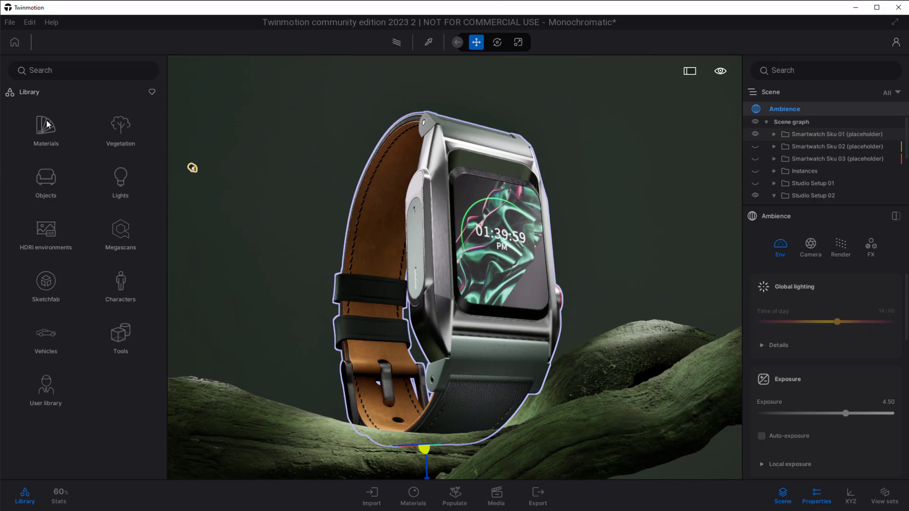
Browse the Studio and Indoor categories of the library's HDRI environments.
{"action": "left_click", "coordinate": [46, 232]}
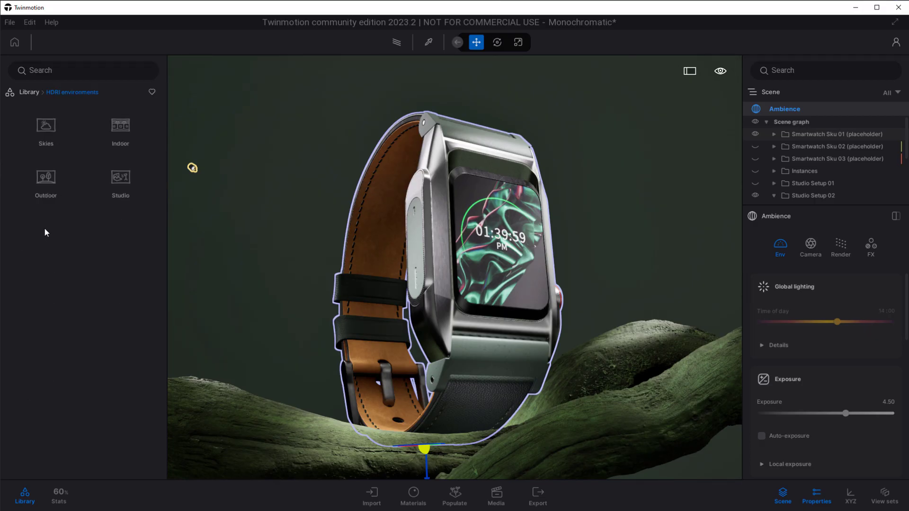
{"action": "left_click", "coordinate": [121, 182]}
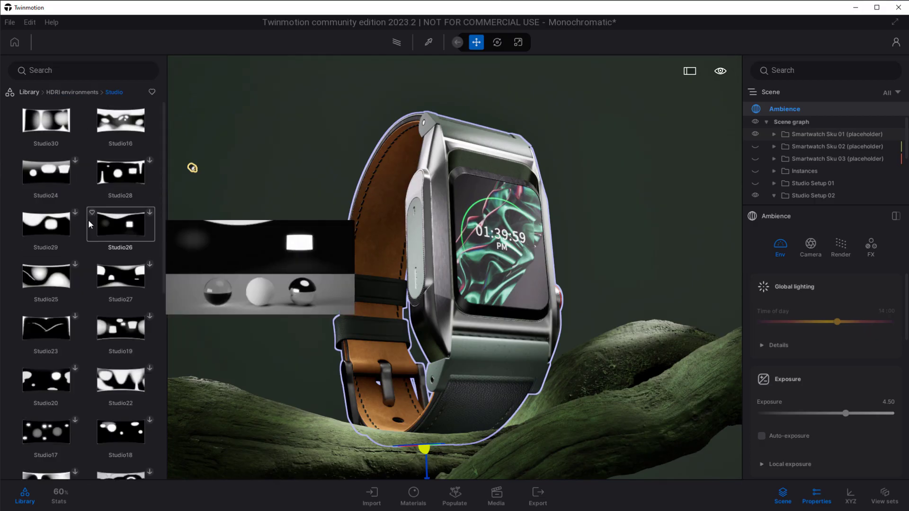
{"action": "left_click", "coordinate": [80, 93]}
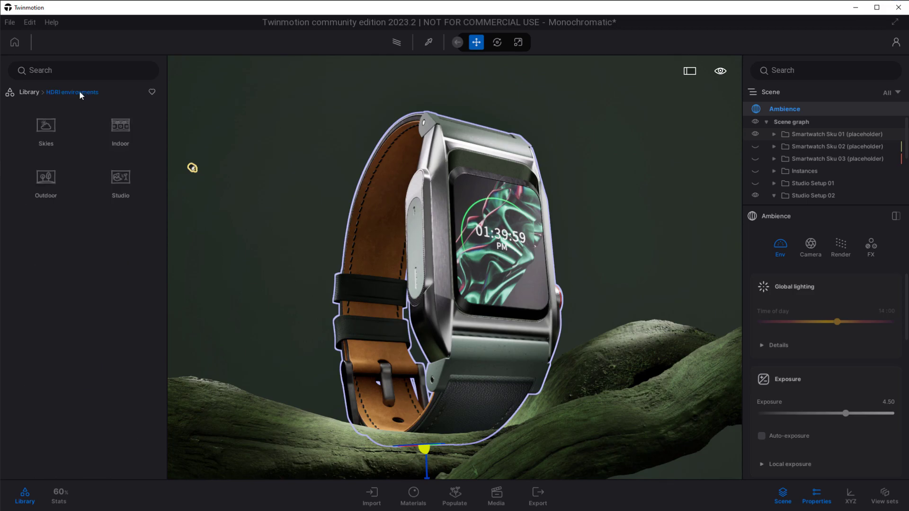
{"action": "left_click", "coordinate": [120, 127]}
{"action": "left_click", "coordinate": [52, 91]}
Examine the HDRI environment, exposure and weather settings in the Monochromatic scene's ambience environment properties.
{"action": "scroll", "coordinate": [810, 369], "scroll_direction": "down", "scroll_amount": 5}
{"action": "scroll", "coordinate": [810, 369], "scroll_direction": "down", "scroll_amount": 5}
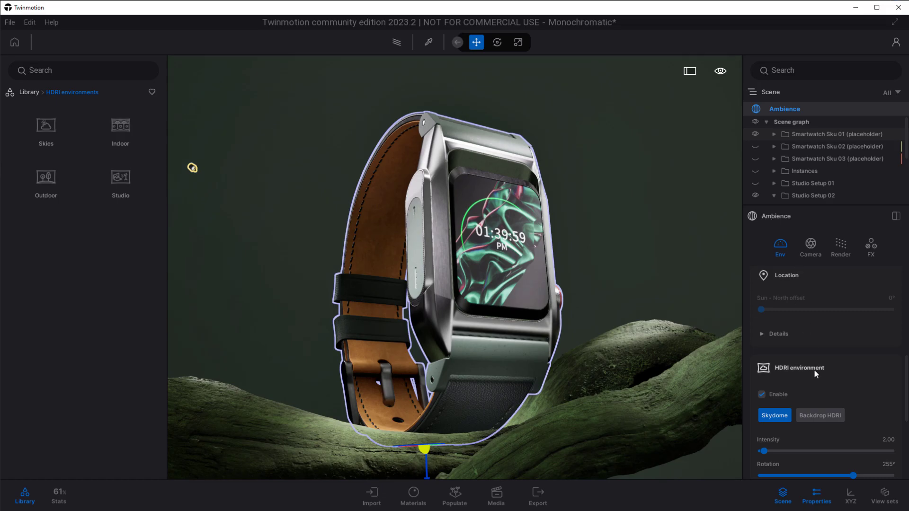
{"action": "scroll", "coordinate": [813, 370], "scroll_direction": "down", "scroll_amount": 3}
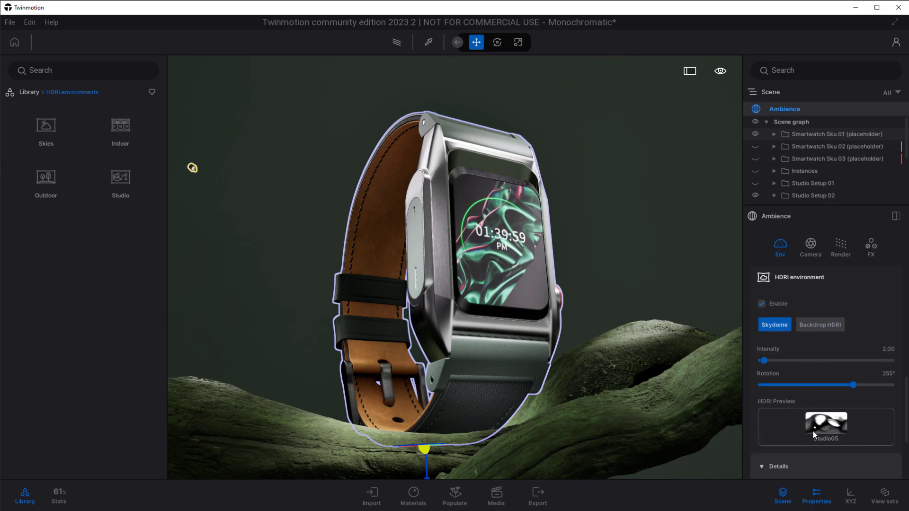
{"action": "scroll", "coordinate": [812, 430], "scroll_direction": "down", "scroll_amount": 3}
{"action": "scroll", "coordinate": [814, 428], "scroll_direction": "up", "scroll_amount": 5}
{"action": "scroll", "coordinate": [815, 423], "scroll_direction": "up", "scroll_amount": 8}
{"action": "scroll", "coordinate": [815, 421], "scroll_direction": "up", "scroll_amount": 1}
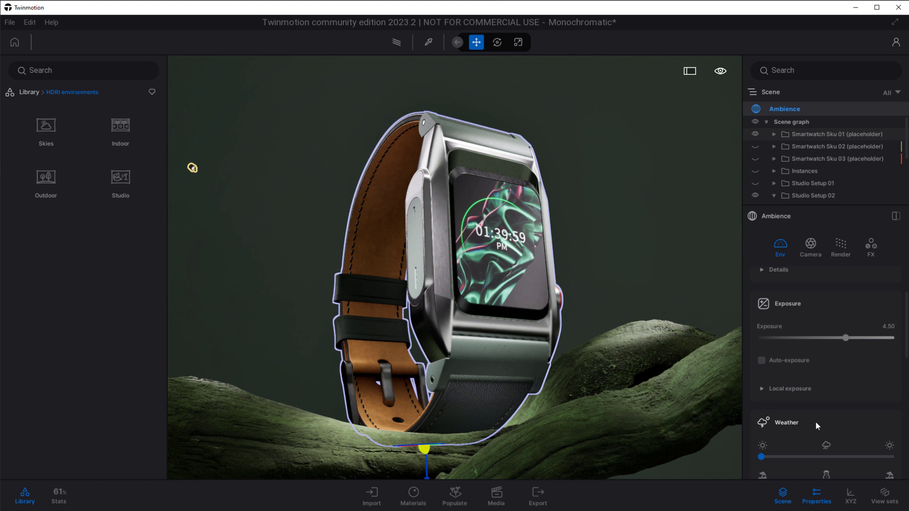
{"action": "scroll", "coordinate": [815, 421], "scroll_direction": "up", "scroll_amount": 2}
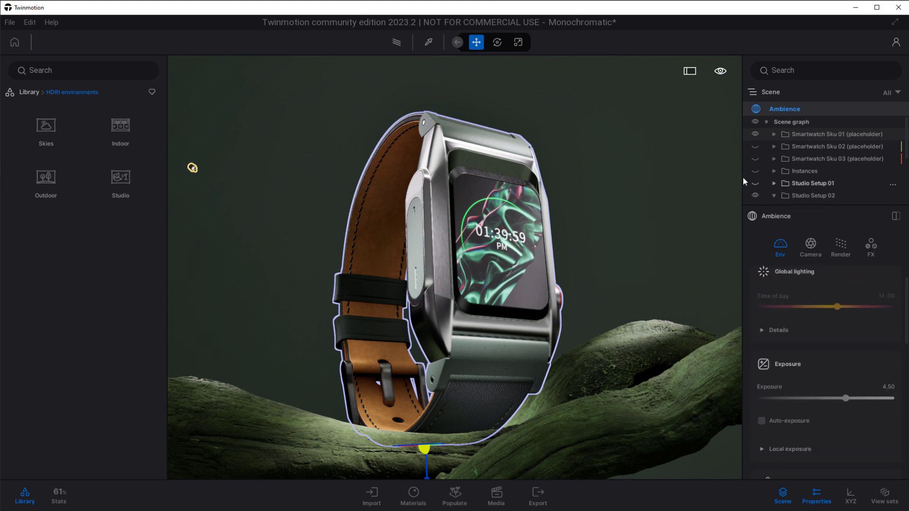
Compare the smartwatch scene with Local exposure disabled and enabled in the ambience settings, leaving it enabled.
{"action": "left_click", "coordinate": [689, 127]}
{"action": "left_click", "coordinate": [792, 107]}
{"action": "scroll", "coordinate": [816, 374], "scroll_direction": "down", "scroll_amount": 2}
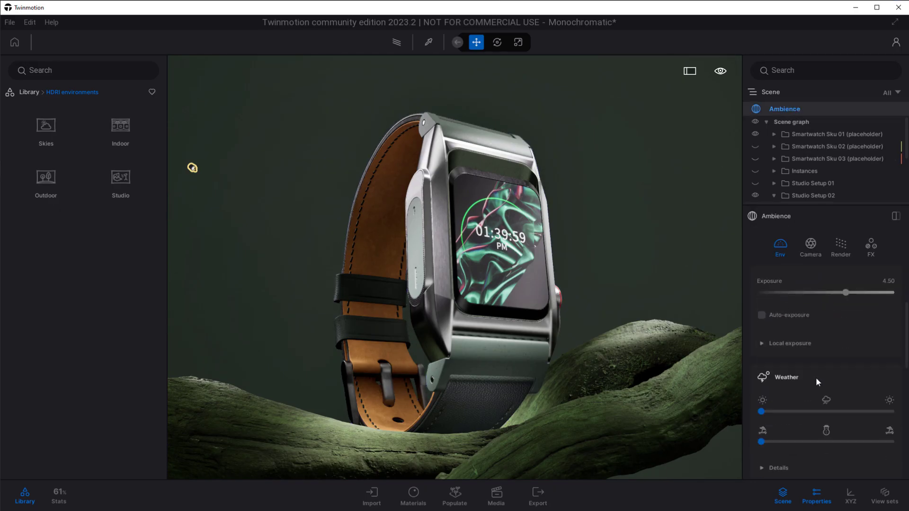
{"action": "left_click", "coordinate": [784, 342]}
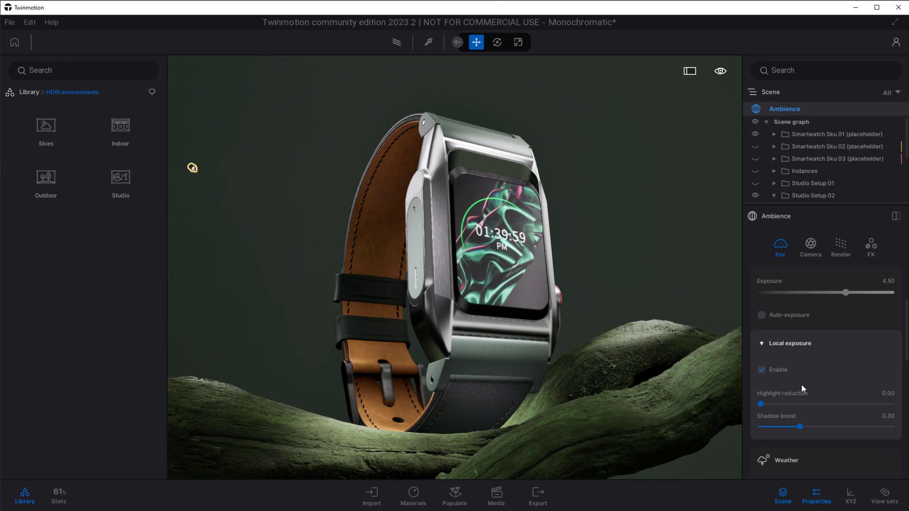
{"action": "left_click", "coordinate": [761, 370]}
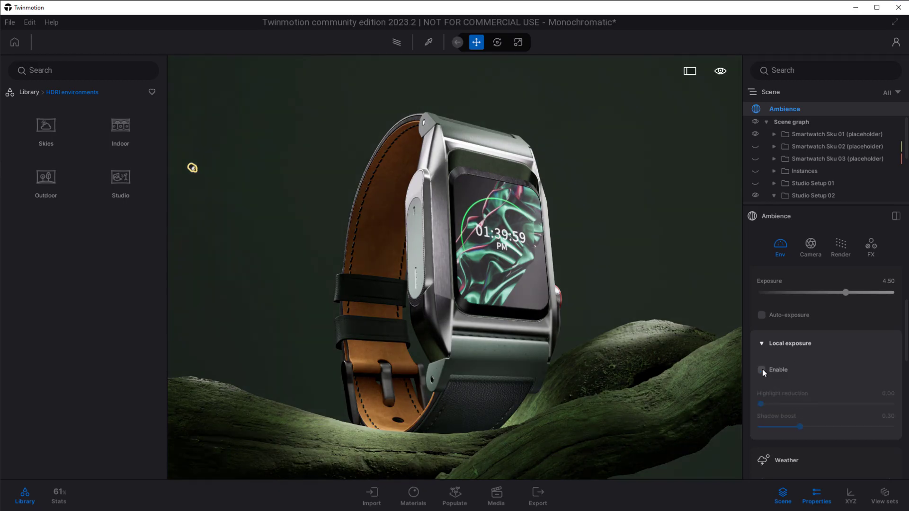
{"action": "left_click", "coordinate": [761, 370]}
{"action": "left_click", "coordinate": [761, 370]}
{"action": "left_click", "coordinate": [761, 370]}
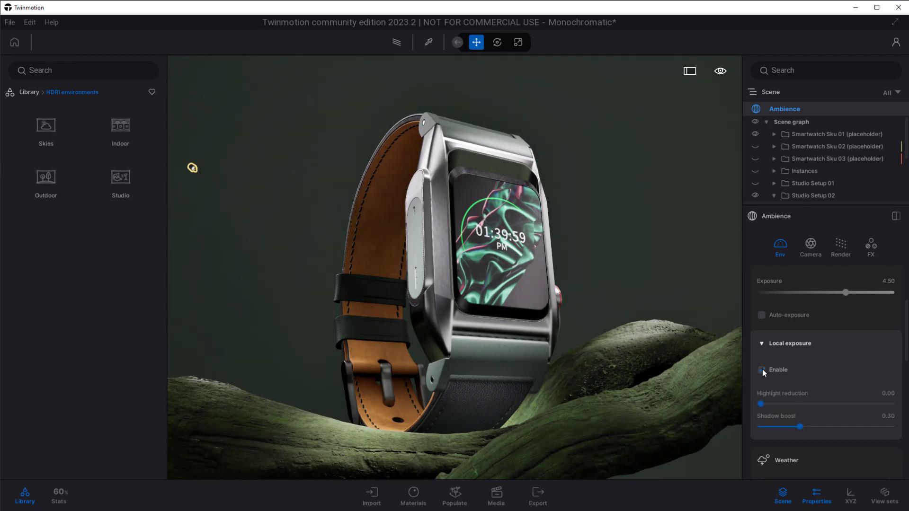
{"action": "left_click", "coordinate": [761, 369]}
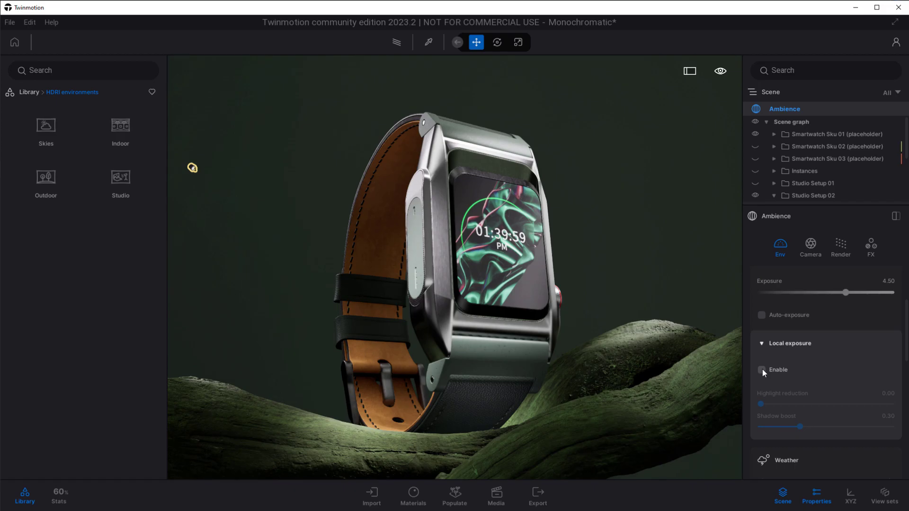
{"action": "left_click", "coordinate": [761, 370]}
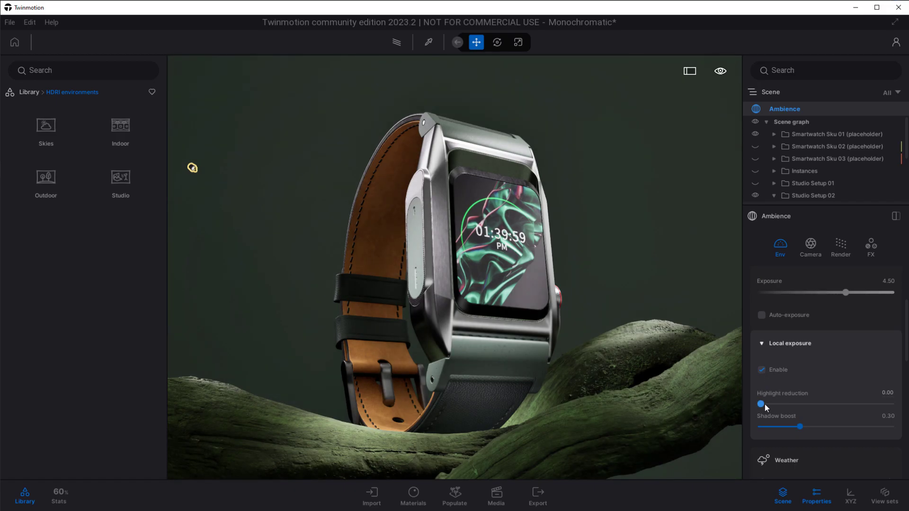
Set the local exposure's Highlight reduction to 1.00 and its Shadow boost to 0.02.
{"action": "left_click_drag", "start_coordinate": [762, 404], "coordinate": [891, 403]}
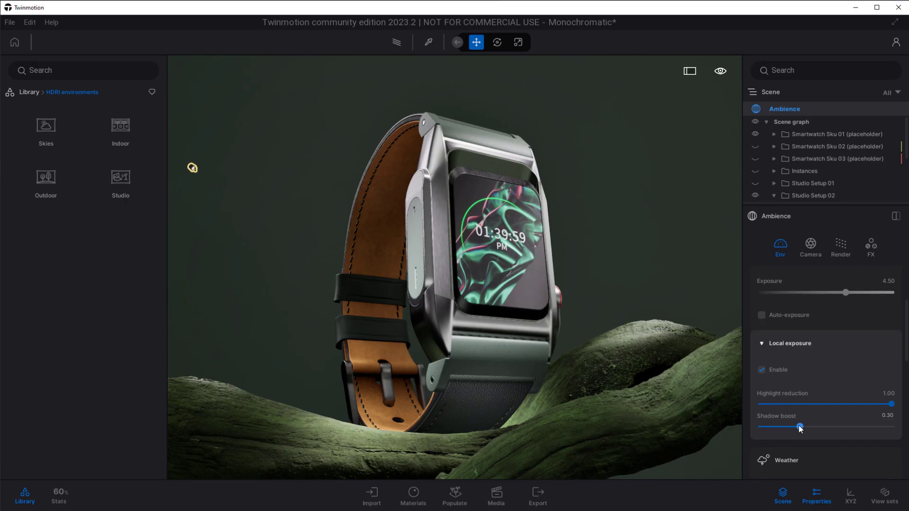
{"action": "left_click_drag", "start_coordinate": [800, 428], "coordinate": [763, 429]}
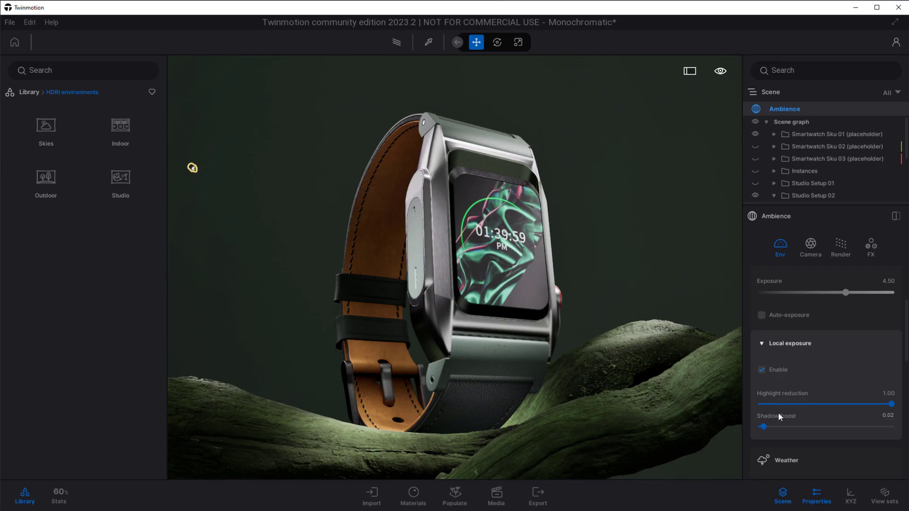
{"action": "scroll", "coordinate": [803, 463], "scroll_direction": "down", "scroll_amount": 3}
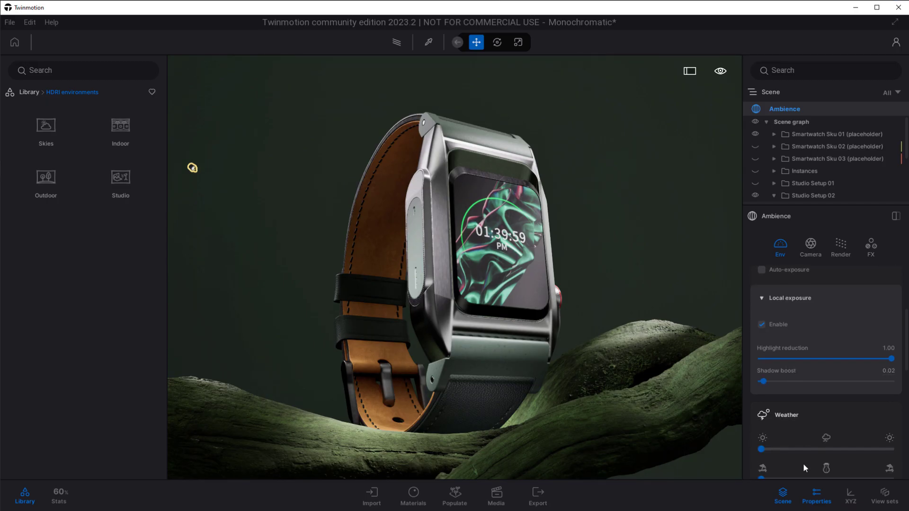
{"action": "scroll", "coordinate": [802, 463], "scroll_direction": "down", "scroll_amount": 5}
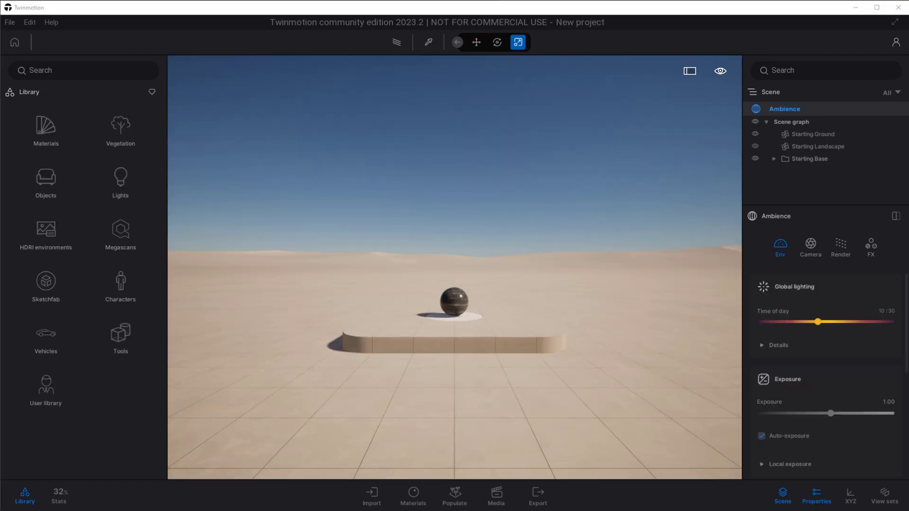
Frame the sphere on the new project's starting base and apply the Clear glass material from the Glass category to it.
{"action": "left_click", "coordinate": [483, 306]}
{"action": "double_click", "coordinate": [461, 318]}
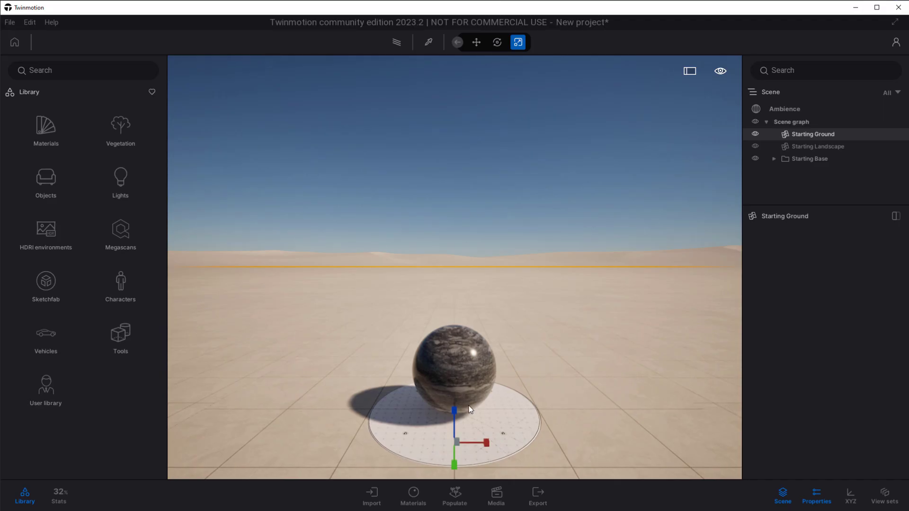
{"action": "left_click", "coordinate": [453, 377]}
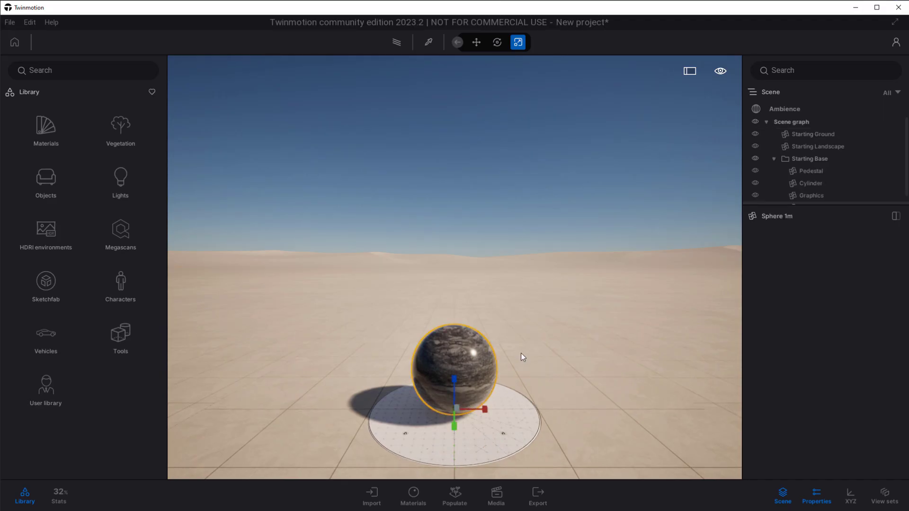
{"action": "key", "text": "f"}
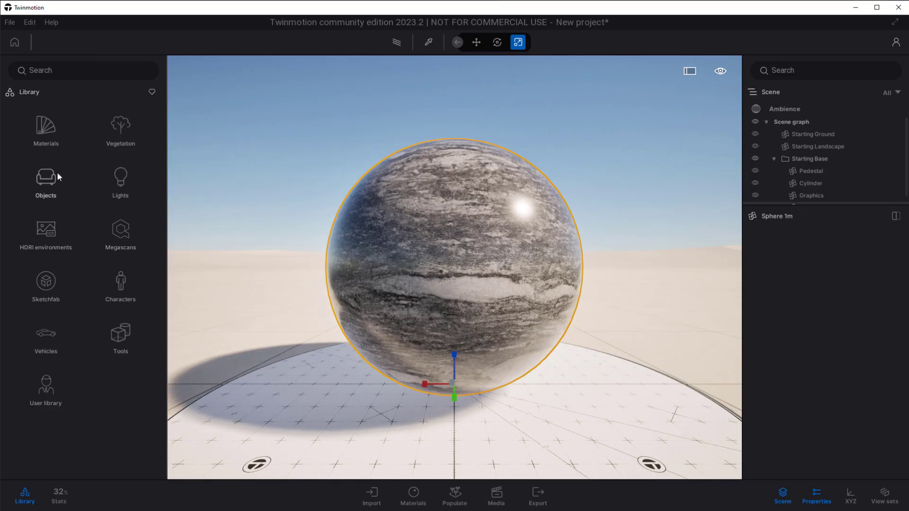
{"action": "left_click", "coordinate": [47, 129]}
{"action": "left_click", "coordinate": [47, 129]}
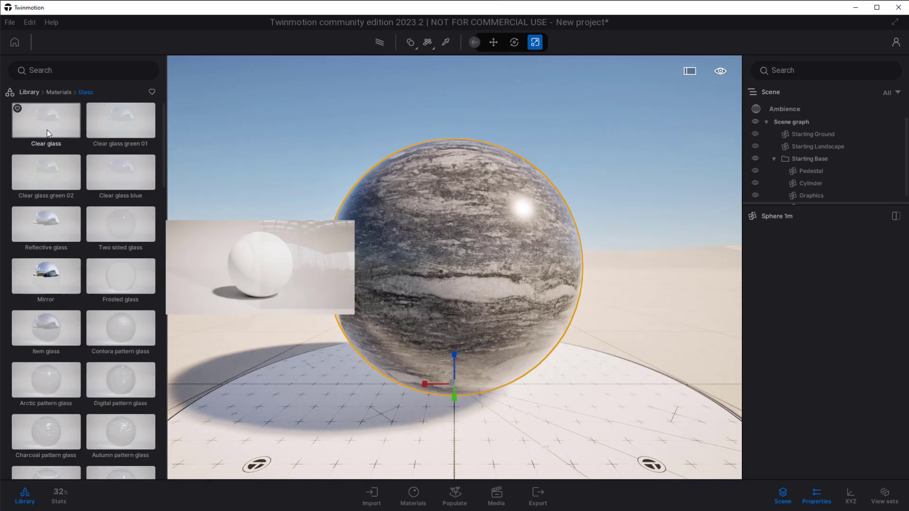
{"action": "left_click_drag", "start_coordinate": [54, 123], "coordinate": [447, 263]}
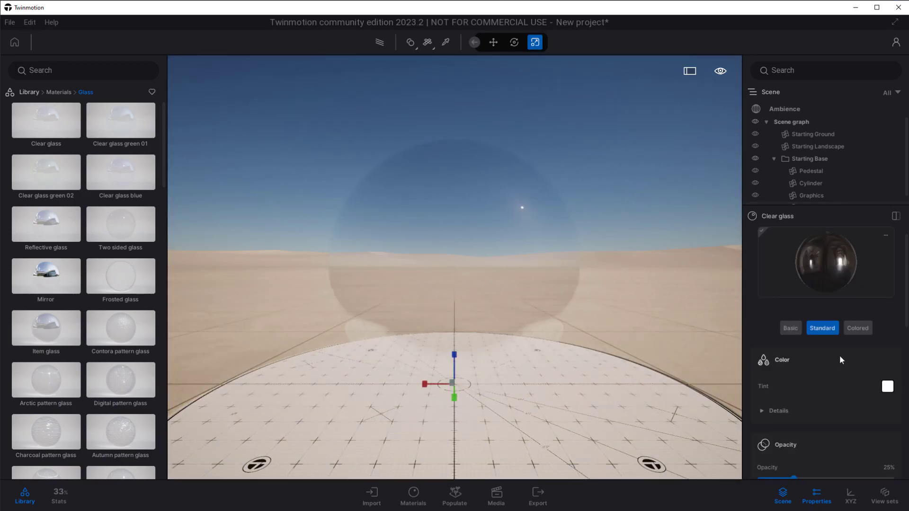
Compare the Basic and Standard types of the Clear glass material and their available properties, ending on Standard.
{"action": "left_click", "coordinate": [790, 329]}
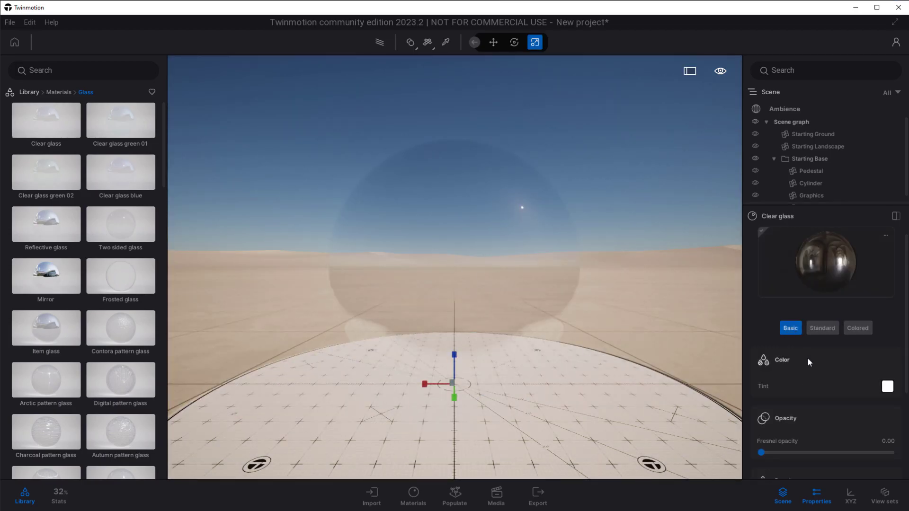
{"action": "left_click", "coordinate": [824, 328]}
{"action": "scroll", "coordinate": [820, 380], "scroll_direction": "down", "scroll_amount": 10}
{"action": "scroll", "coordinate": [822, 385], "scroll_direction": "down", "scroll_amount": 2}
{"action": "scroll", "coordinate": [839, 407], "scroll_direction": "up", "scroll_amount": 10}
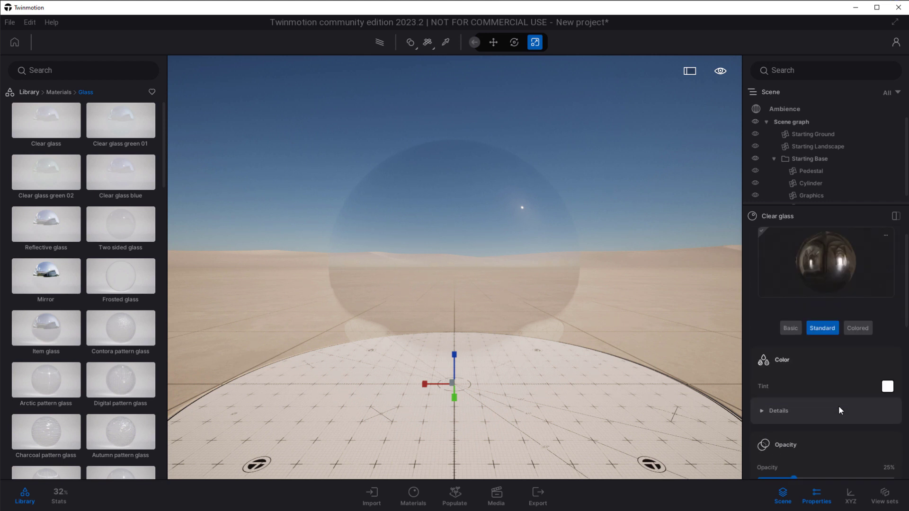
{"action": "left_click", "coordinate": [795, 327]}
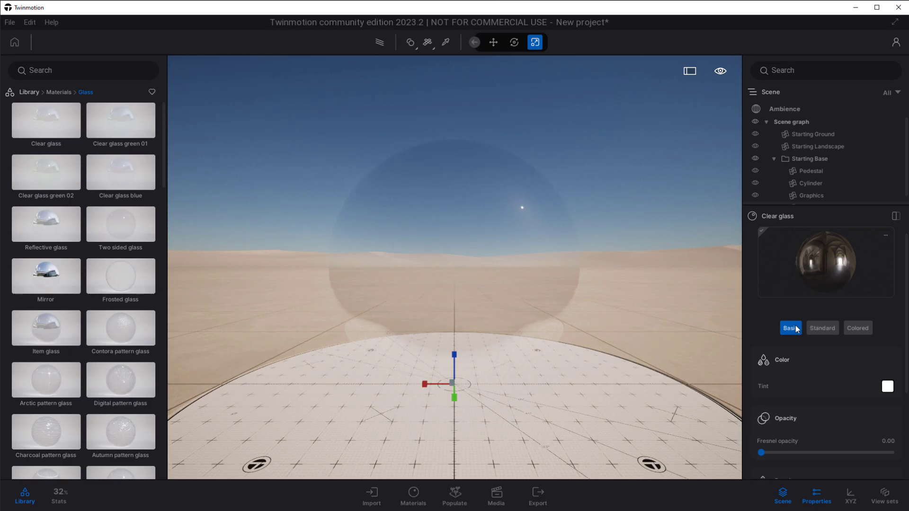
{"action": "left_click", "coordinate": [821, 327]}
Adjust the Imperfections settings of the sphere's Standard Clear glass material.
{"action": "scroll", "coordinate": [813, 374], "scroll_direction": "down", "scroll_amount": 10}
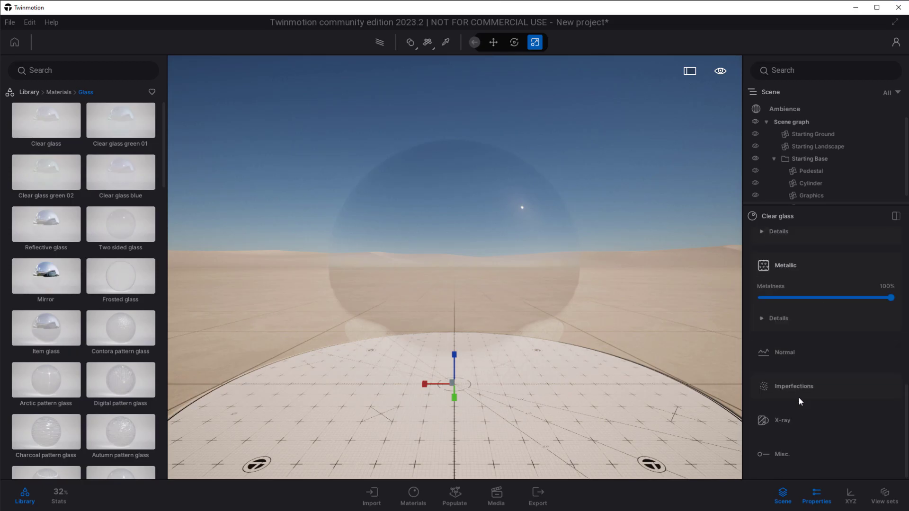
{"action": "left_click", "coordinate": [802, 385]}
{"action": "left_click", "coordinate": [766, 306]}
{"action": "left_click_drag", "start_coordinate": [761, 359], "coordinate": [828, 360]}
{"action": "scroll", "coordinate": [806, 356], "scroll_direction": "up", "scroll_amount": 10}
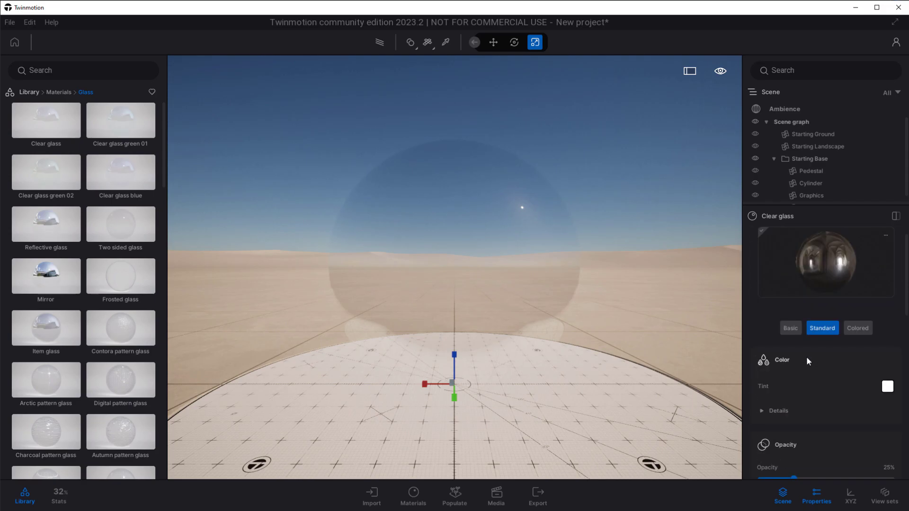
Switch the Clear glass material to Basic, review its opacity, roughness and metallic settings around the sphere, and return it to Standard.
{"action": "left_click", "coordinate": [797, 331]}
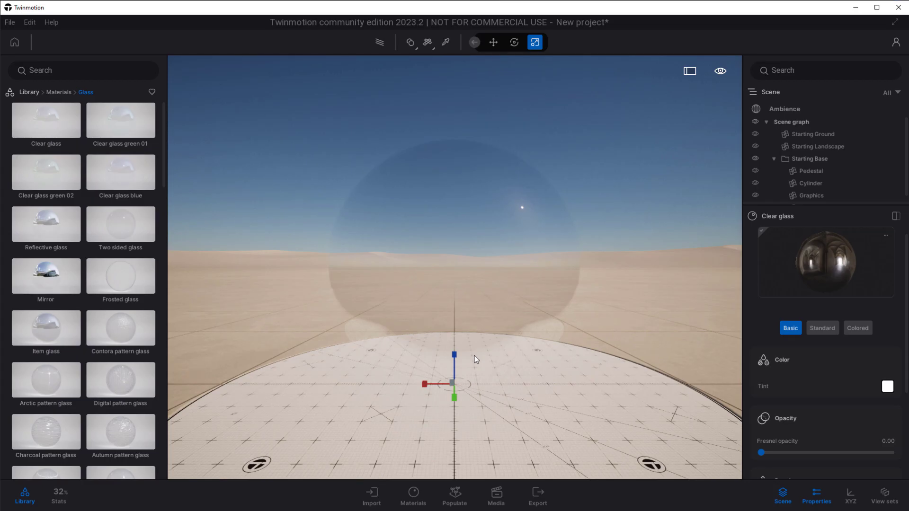
{"action": "scroll", "coordinate": [811, 388], "scroll_direction": "down", "scroll_amount": 4}
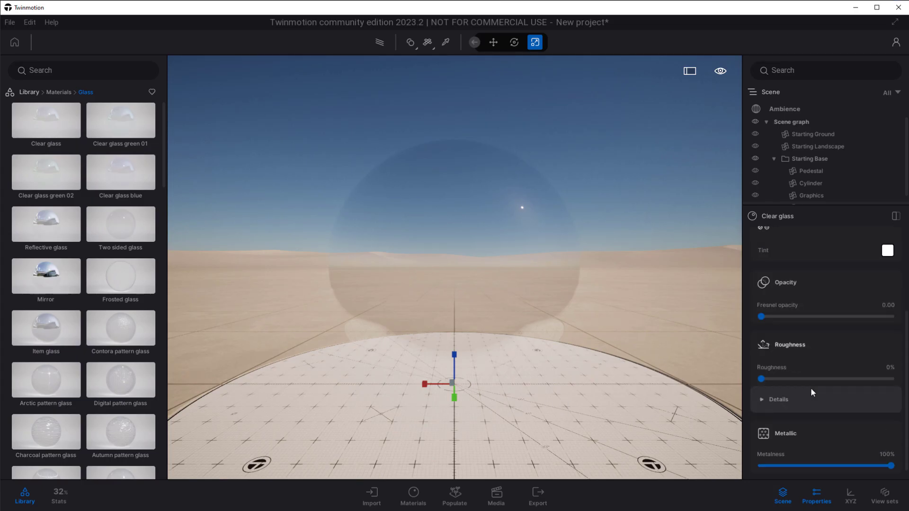
{"action": "middle_click_drag", "start_coordinate": [568, 308], "coordinate": [511, 357], "text": "shift"}
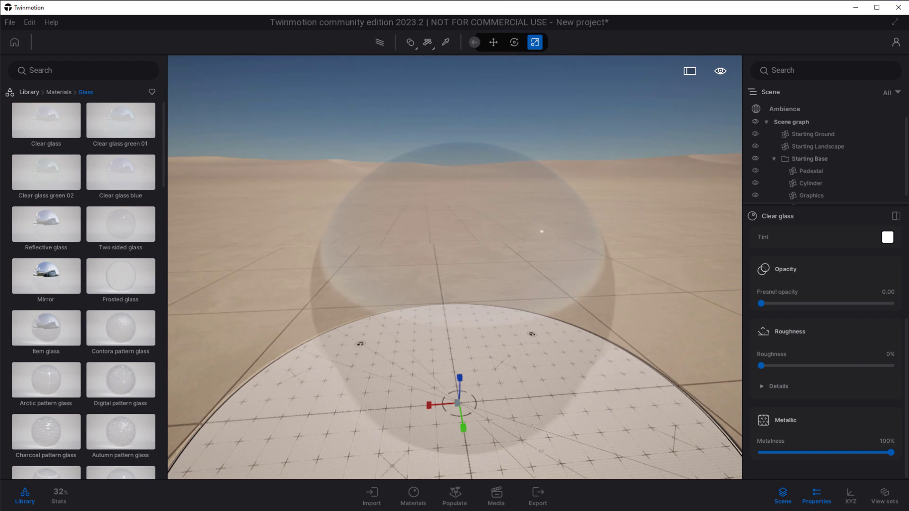
{"action": "scroll", "coordinate": [797, 351], "scroll_direction": "up", "scroll_amount": 3}
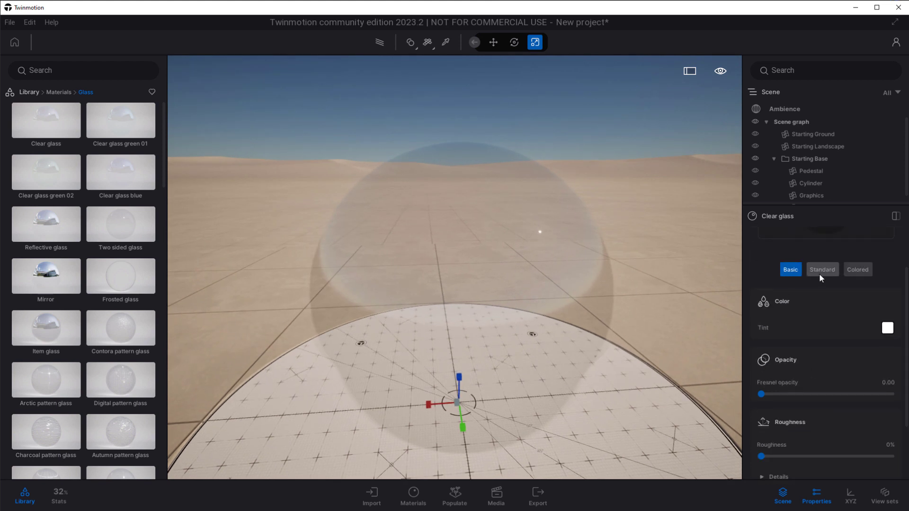
{"action": "left_click", "coordinate": [820, 277]}
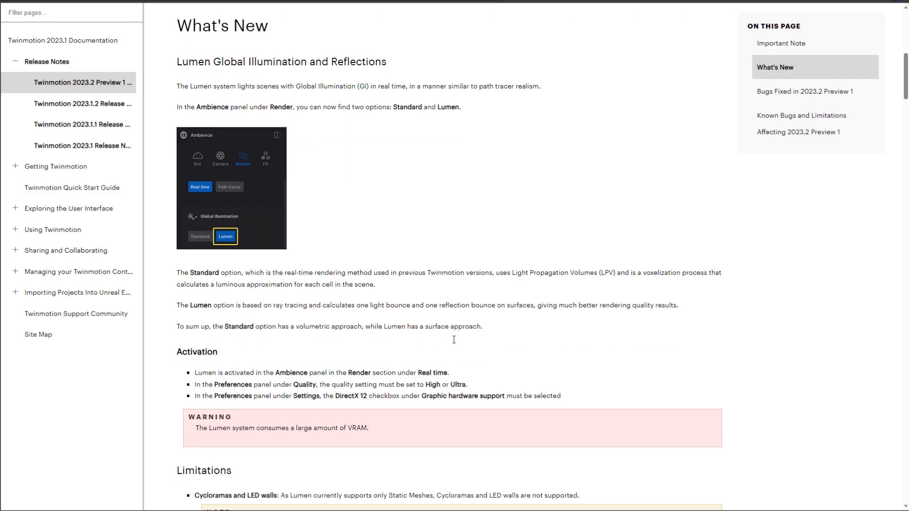
{"action": "scroll", "coordinate": [572, 289], "scroll_direction": "down", "scroll_amount": 5}
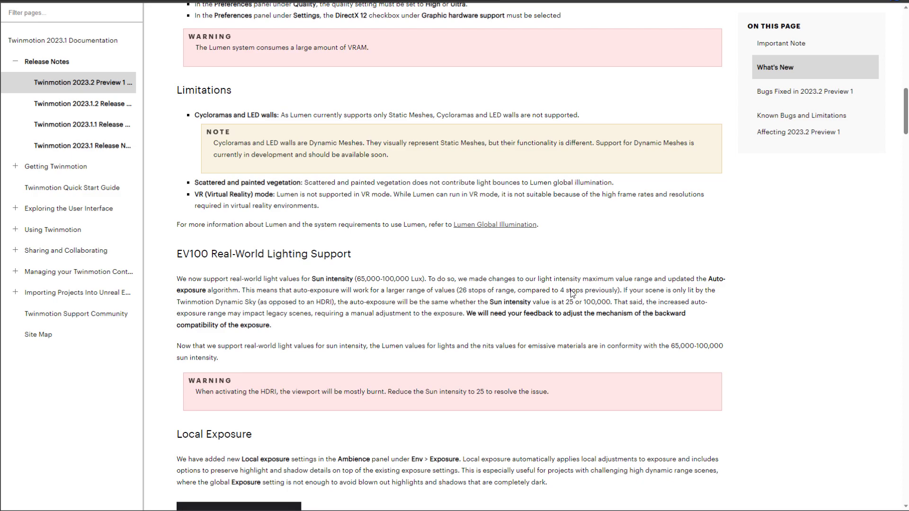
Switch to the browser, read the release notes on EV100 lighting and local exposure, and examine the in-progress features on the Twinmotion Public Roadmap.
{"action": "scroll", "coordinate": [571, 289], "scroll_direction": "down", "scroll_amount": 2}
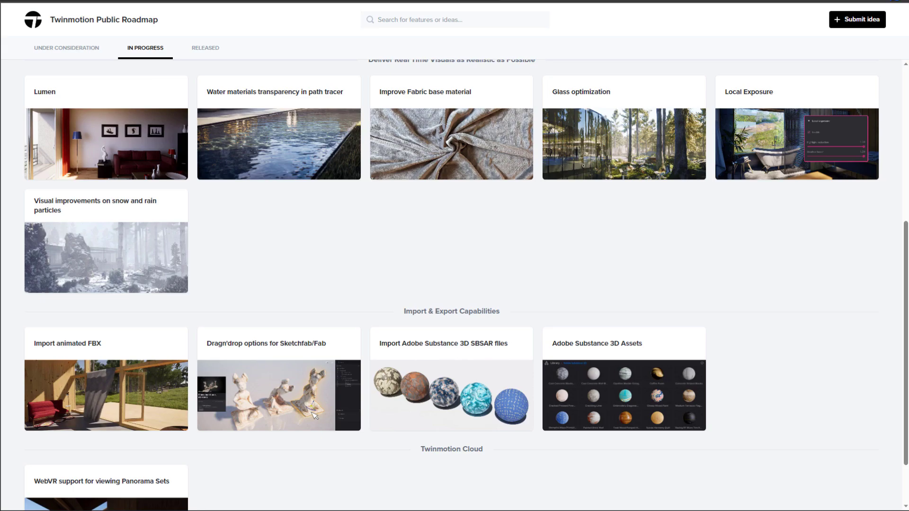
{"action": "scroll", "coordinate": [768, 268], "scroll_direction": "up", "scroll_amount": 1}
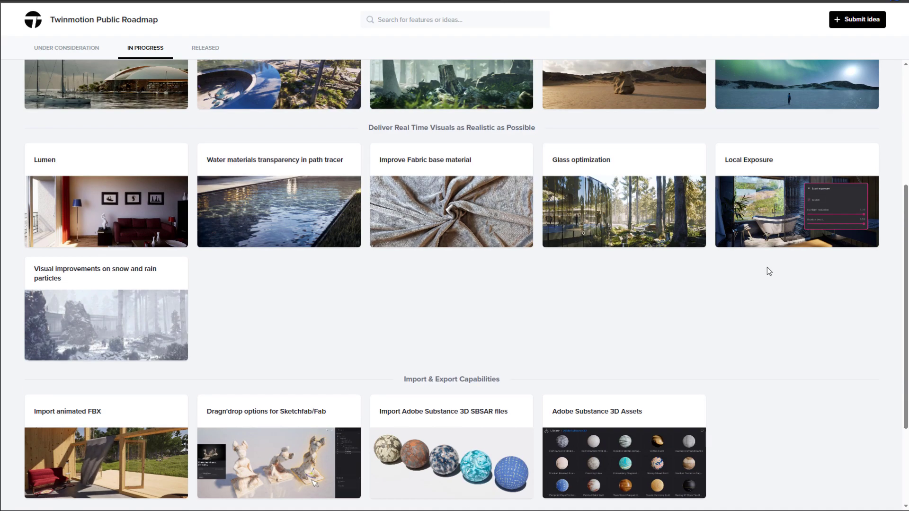
{"action": "scroll", "coordinate": [769, 271], "scroll_direction": "up", "scroll_amount": 3}
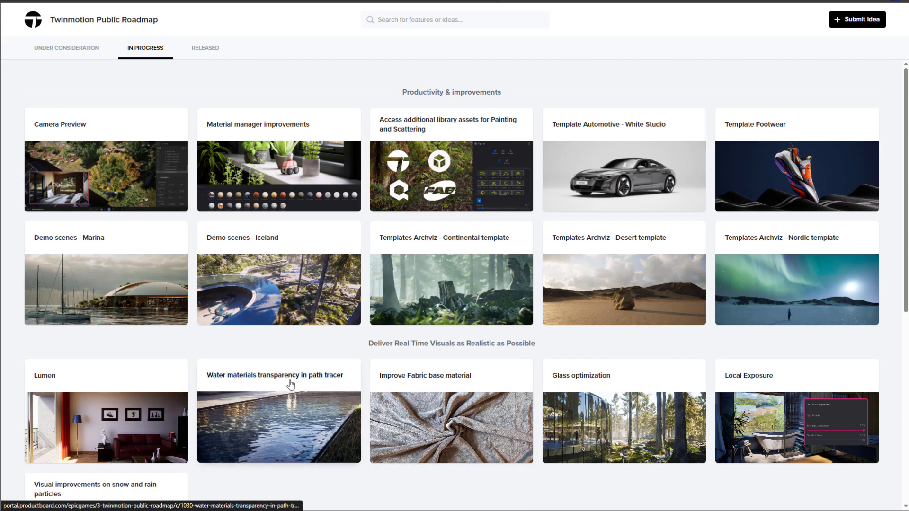
{"action": "scroll", "coordinate": [303, 382], "scroll_direction": "down", "scroll_amount": 3}
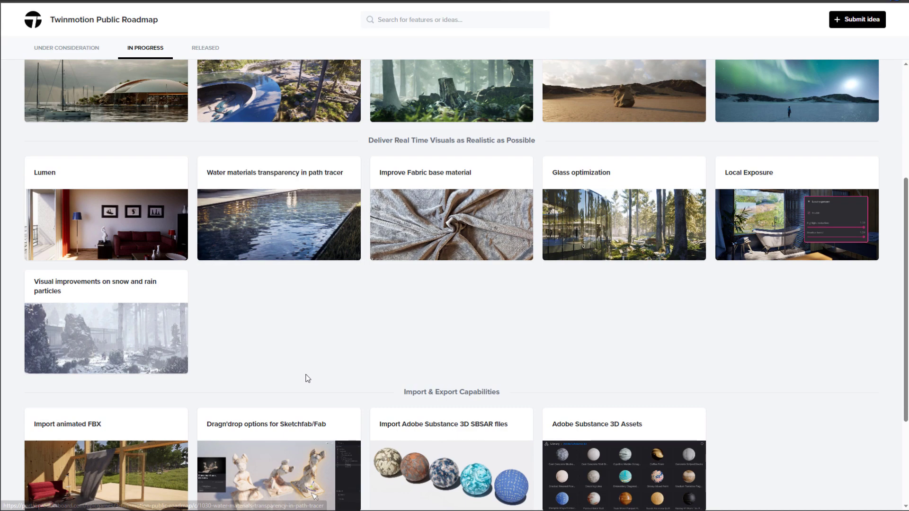
{"action": "scroll", "coordinate": [352, 370], "scroll_direction": "up", "scroll_amount": 2}
{"action": "scroll", "coordinate": [353, 369], "scroll_direction": "down", "scroll_amount": 3}
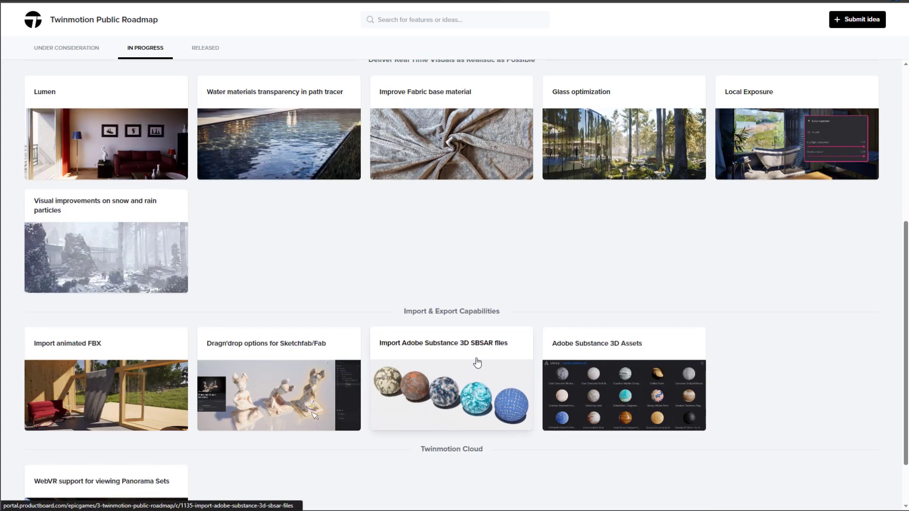
{"action": "scroll", "coordinate": [482, 360], "scroll_direction": "down", "scroll_amount": 1}
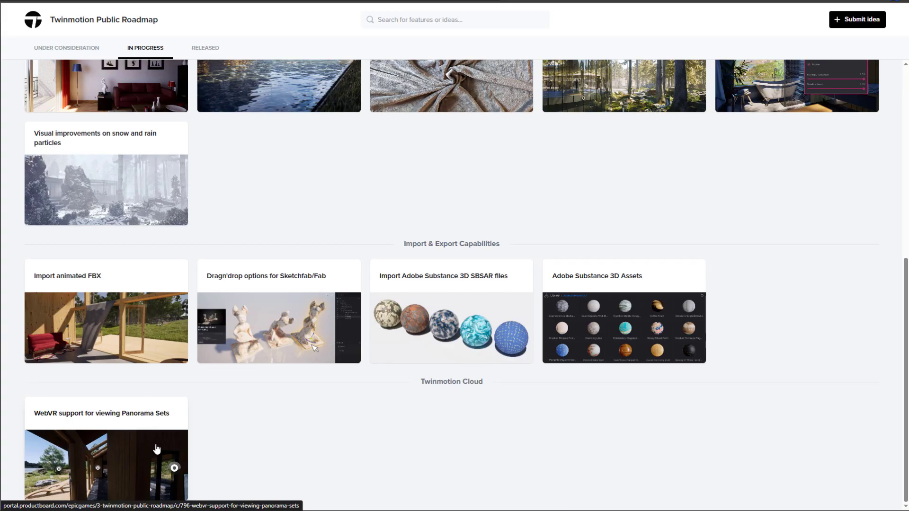
{"action": "scroll", "coordinate": [214, 469], "scroll_direction": "up", "scroll_amount": 7}
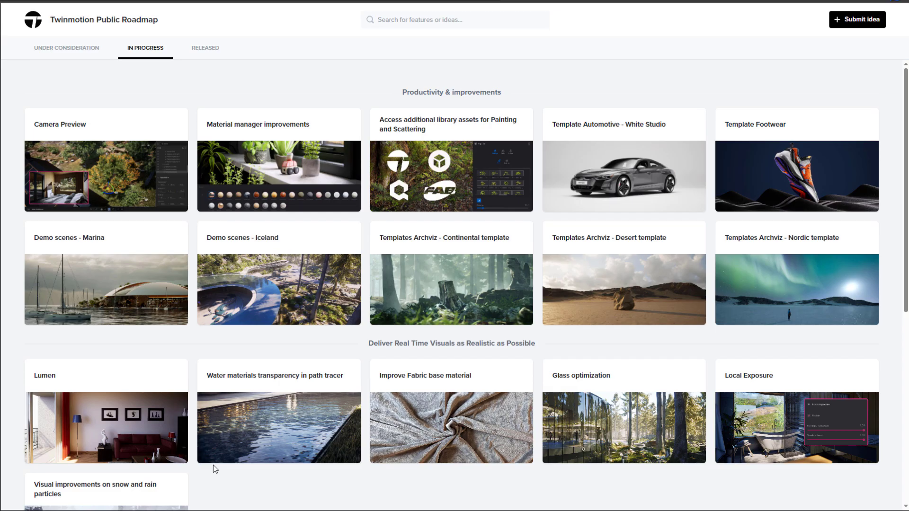
{"action": "scroll", "coordinate": [391, 410], "scroll_direction": "down", "scroll_amount": 4}
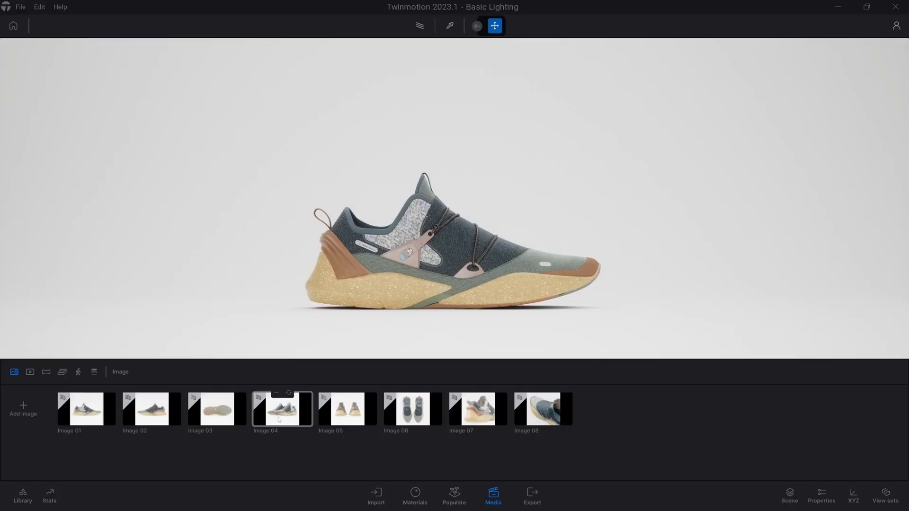
{"action": "left_click", "coordinate": [279, 409]}
{"action": "left_click", "coordinate": [477, 409]}
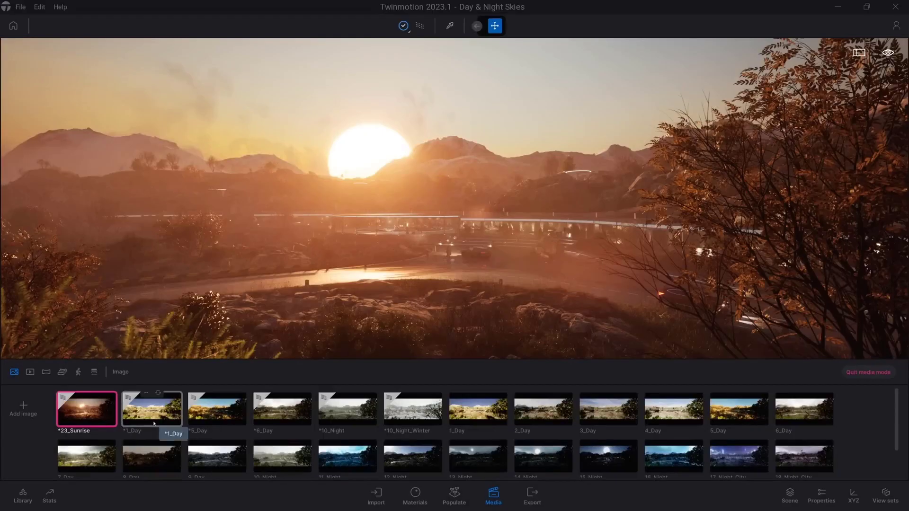
Preview successive saved day images in the Day & Night Skies project, from *1_Day through *5_Day to the one after it.
{"action": "left_click", "coordinate": [153, 419]}
{"action": "left_click", "coordinate": [215, 417]}
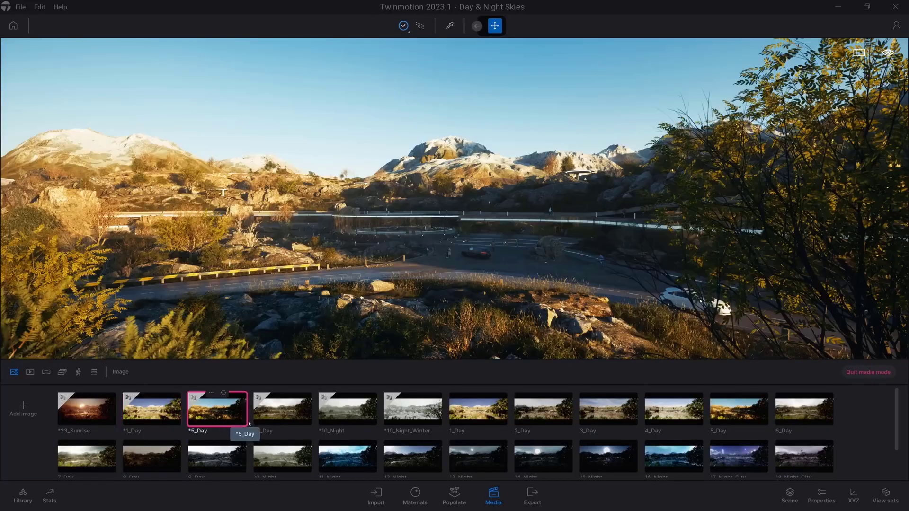
{"action": "left_click", "coordinate": [283, 416]}
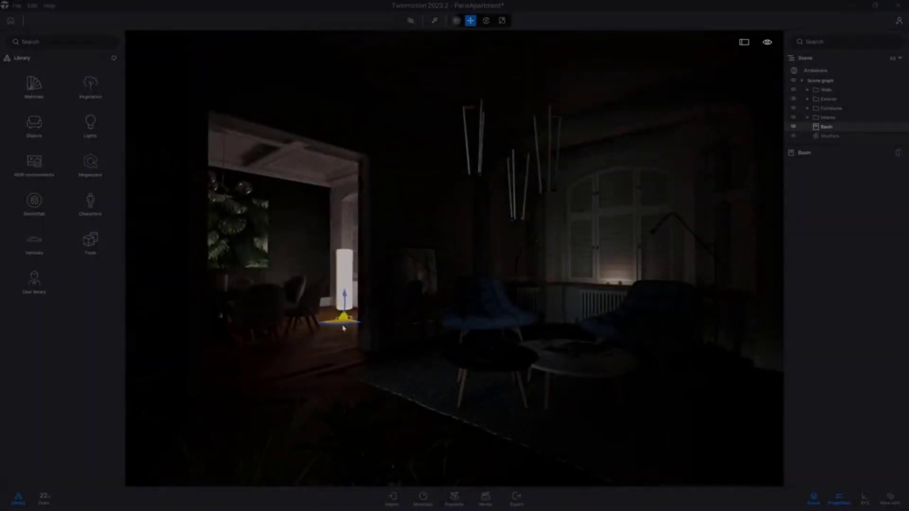